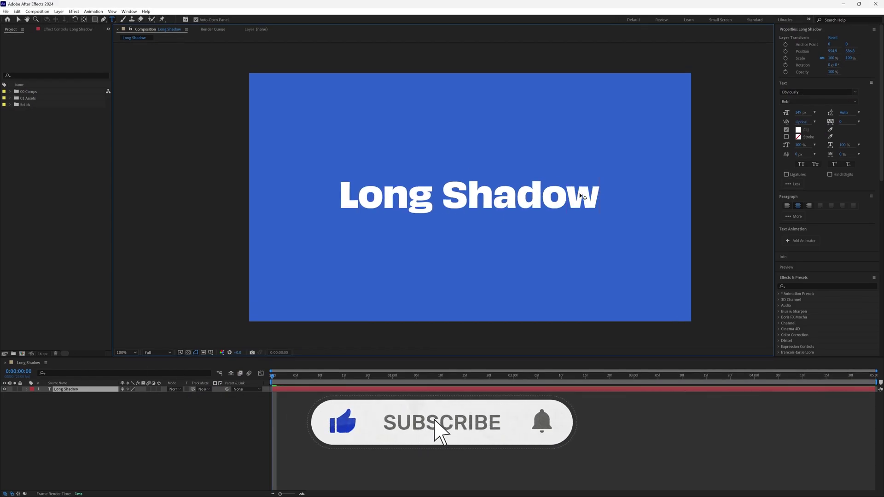
# Leave text editing on the white 'Long Shadow' title and select its layer in the Timeline
pyautogui.click(110, 391)
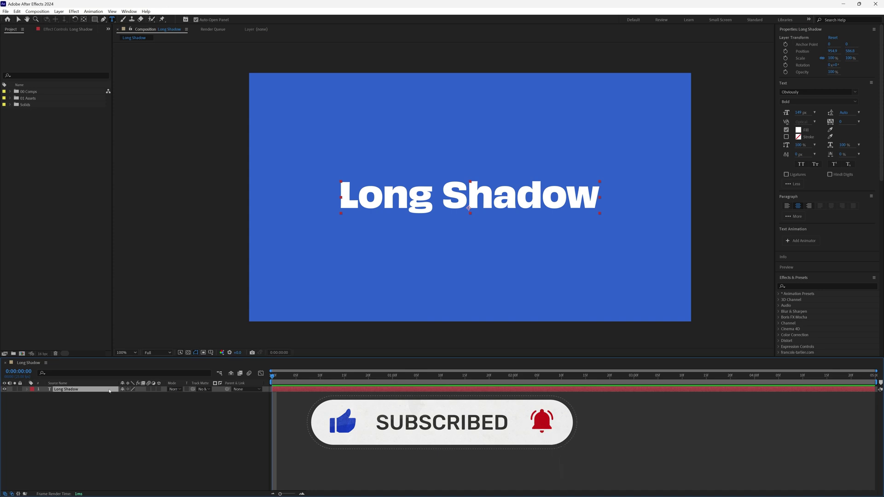
# Find the Minimax effect and apply it to the Long Shadow text layer
pyautogui.press('v')
pyautogui.click(816, 285)
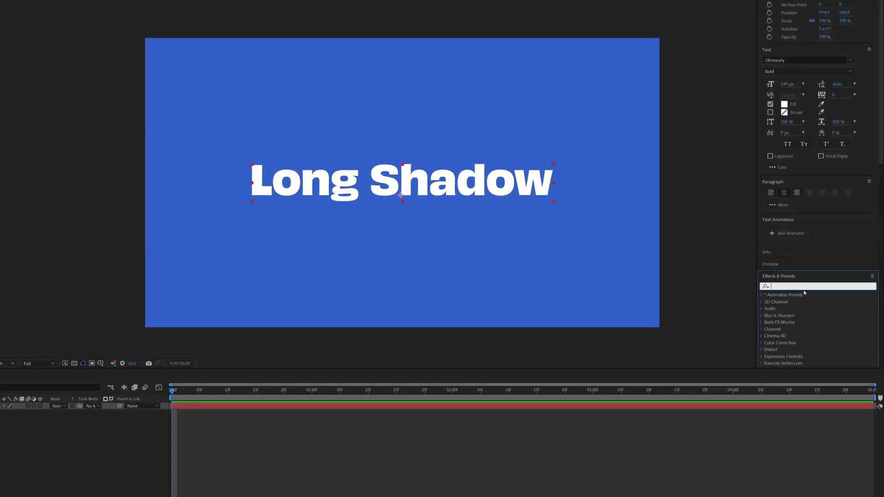
pyautogui.write('minima')
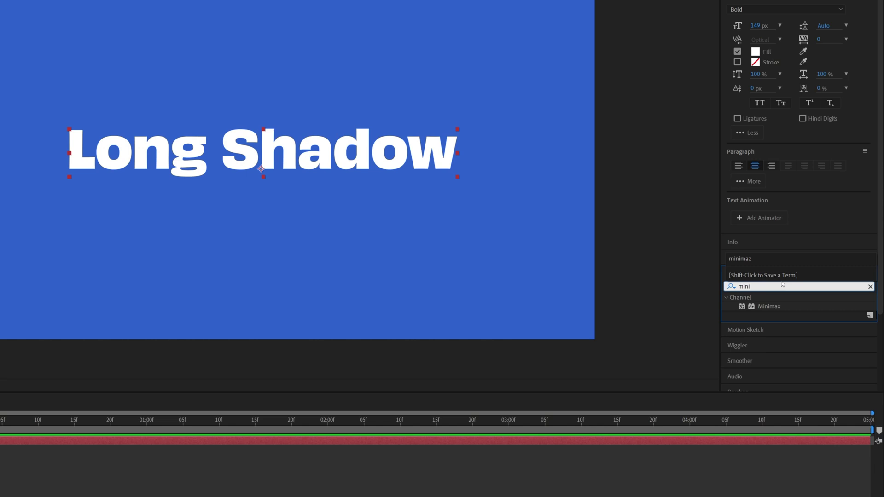
pyautogui.click(770, 307)
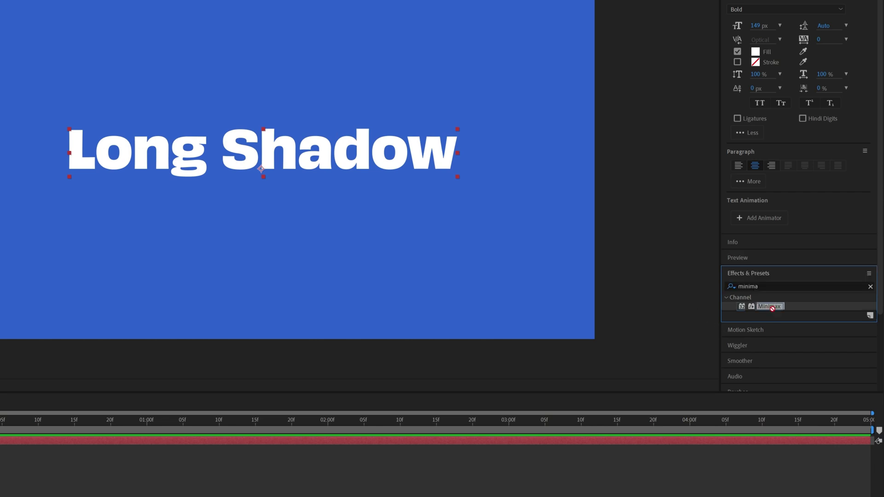
pyautogui.moveTo(807, 299); pyautogui.dragTo(69, 389)
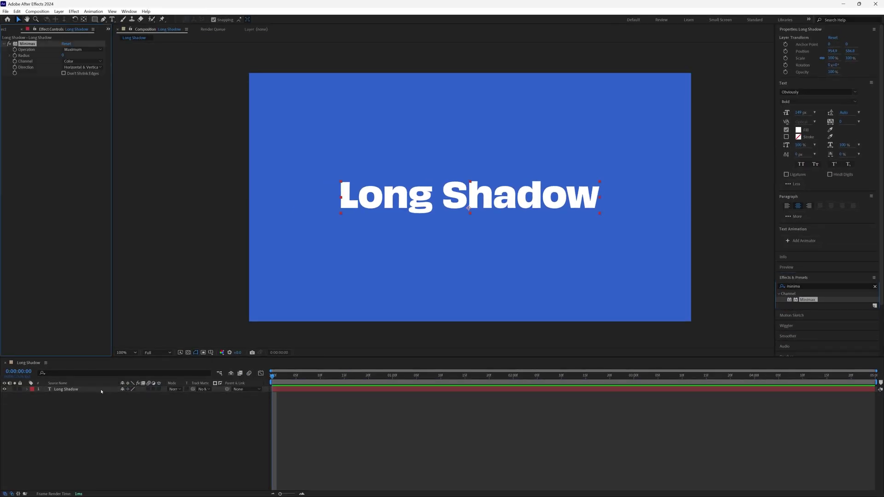
# Set Minimax to the Alpha channel and Just Vertical, with Radius raised to 284
pyautogui.click(91, 61)
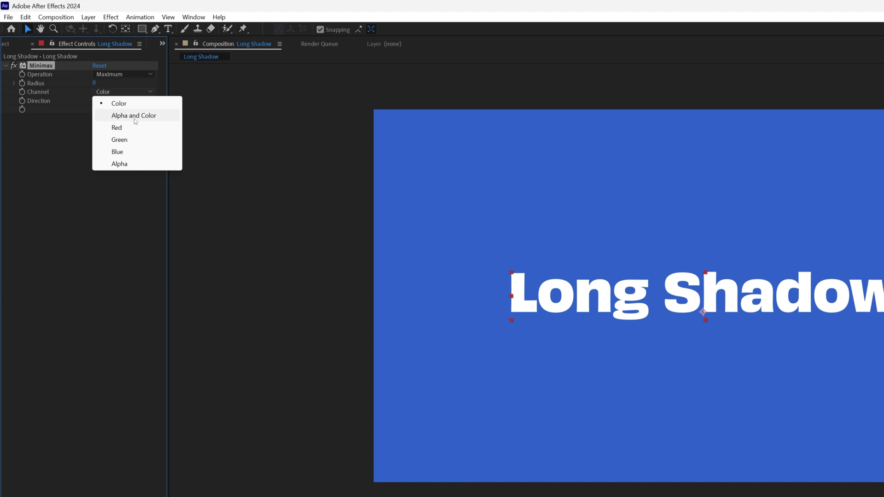
pyautogui.click(138, 166)
pyautogui.click(140, 102)
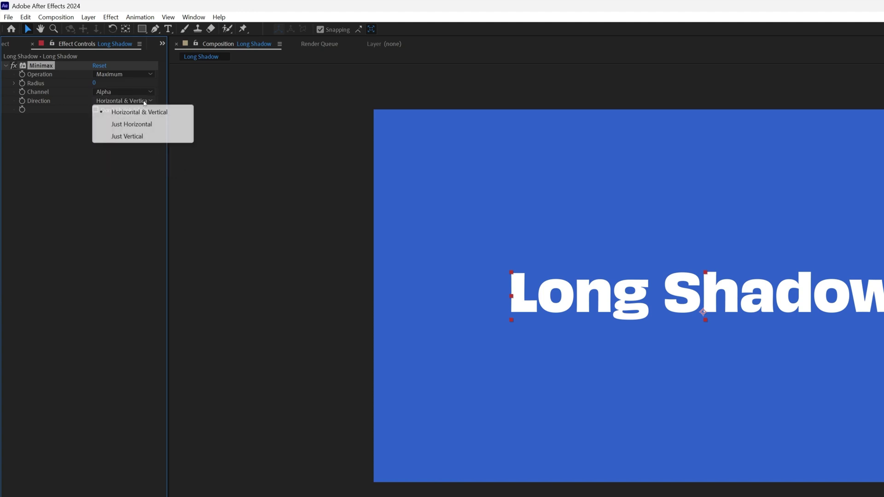
pyautogui.click(144, 137)
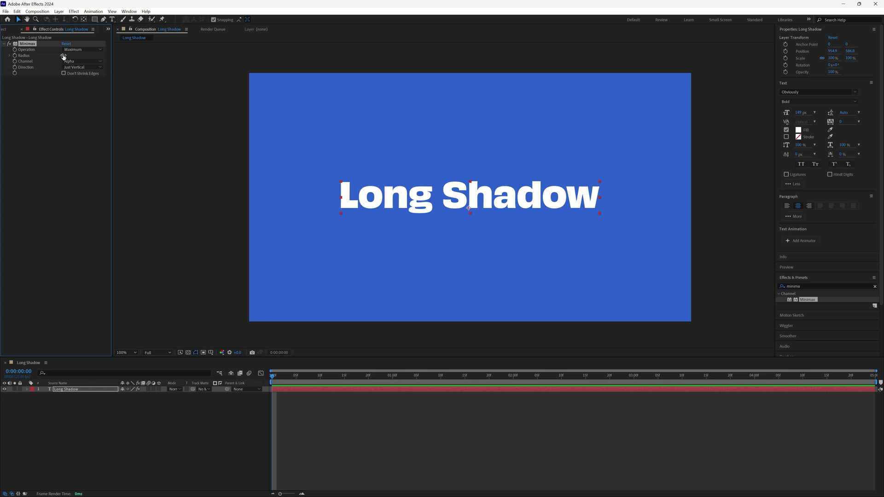
pyautogui.moveTo(94, 83); pyautogui.dragTo(112, 83)
pyautogui.moveTo(75, 55); pyautogui.dragTo(157, 57)
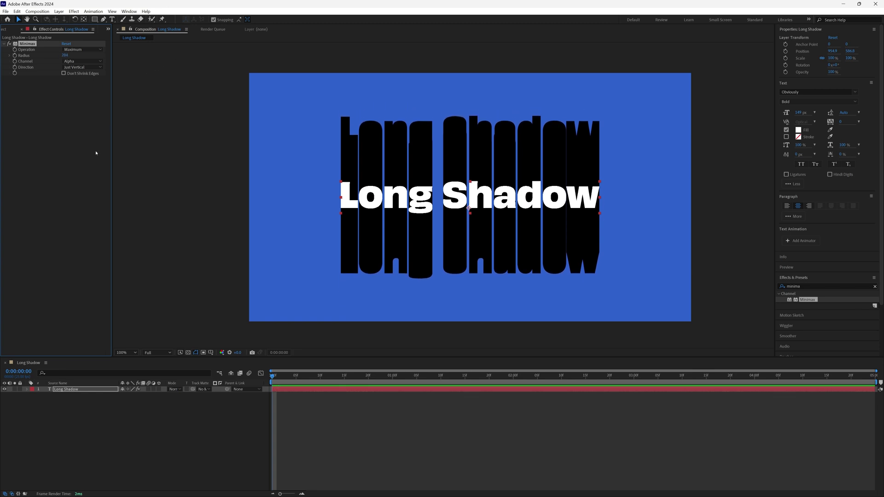
# Add a Transform effect, place it above Minimax, and set its Rotation to +36°
pyautogui.click(811, 285)
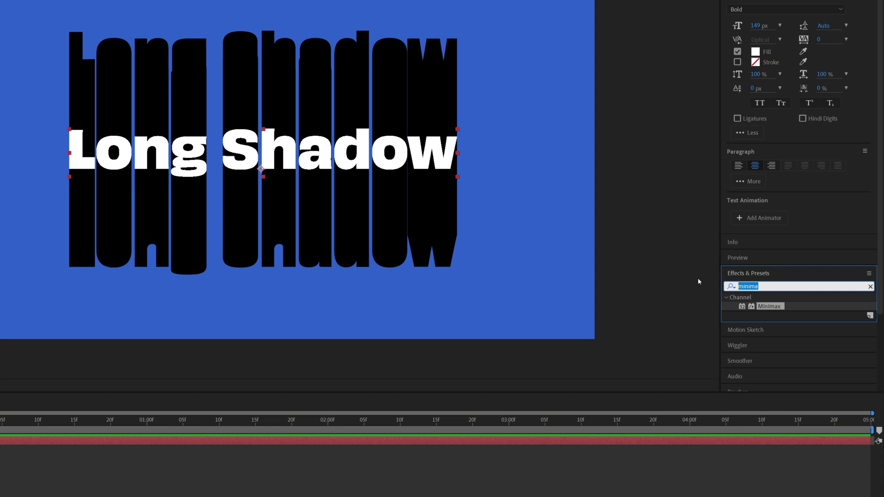
pyautogui.write('transform')
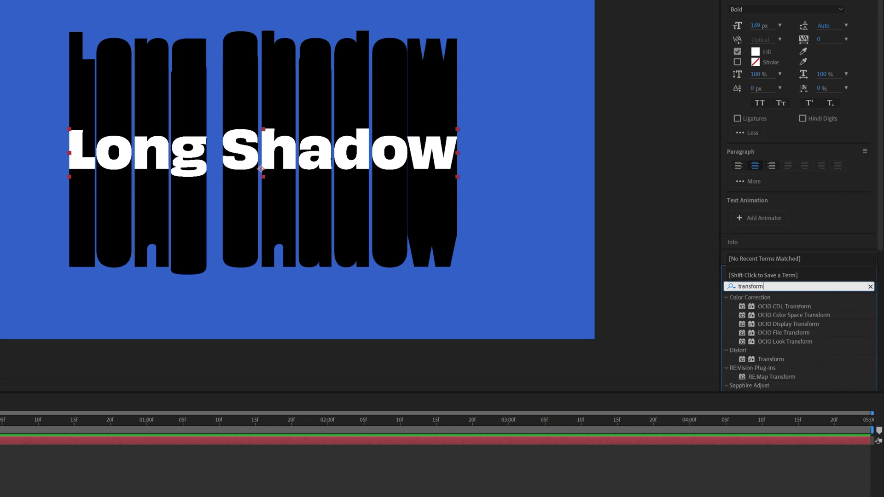
pyautogui.click(778, 358)
pyautogui.moveTo(778, 359); pyautogui.dragTo(0, 145)
pyautogui.moveTo(180, 254); pyautogui.dragTo(0, 192)
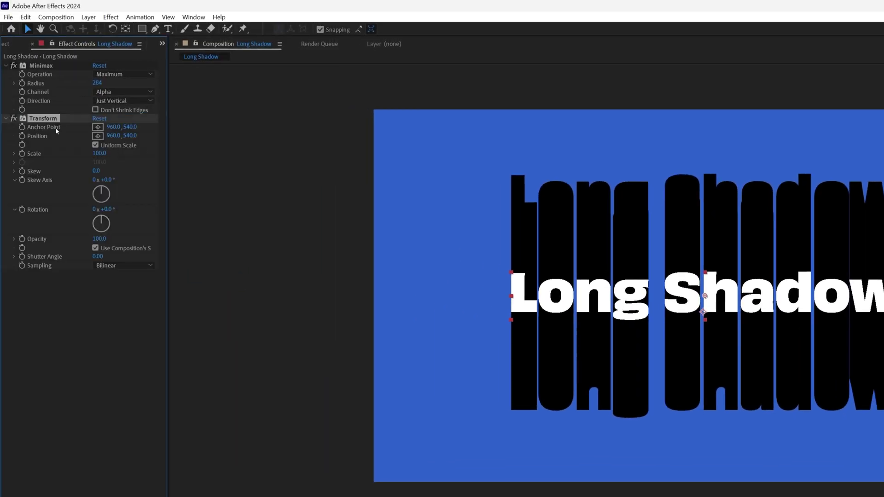
pyautogui.moveTo(56, 118); pyautogui.dragTo(59, 66)
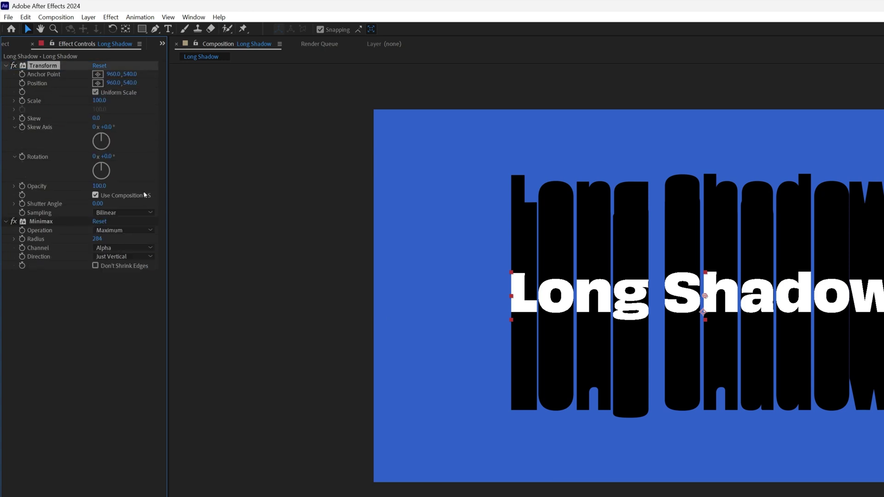
pyautogui.moveTo(112, 157); pyautogui.dragTo(125, 156)
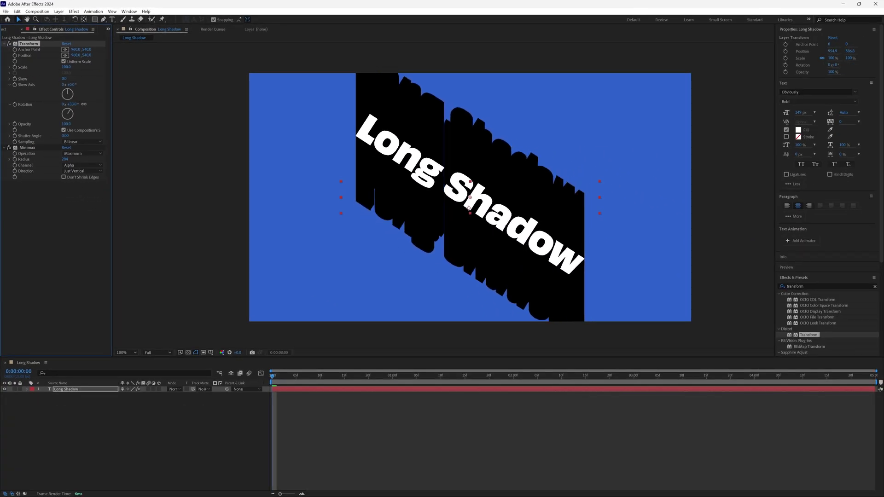
pyautogui.moveTo(84, 104); pyautogui.dragTo(85, 104)
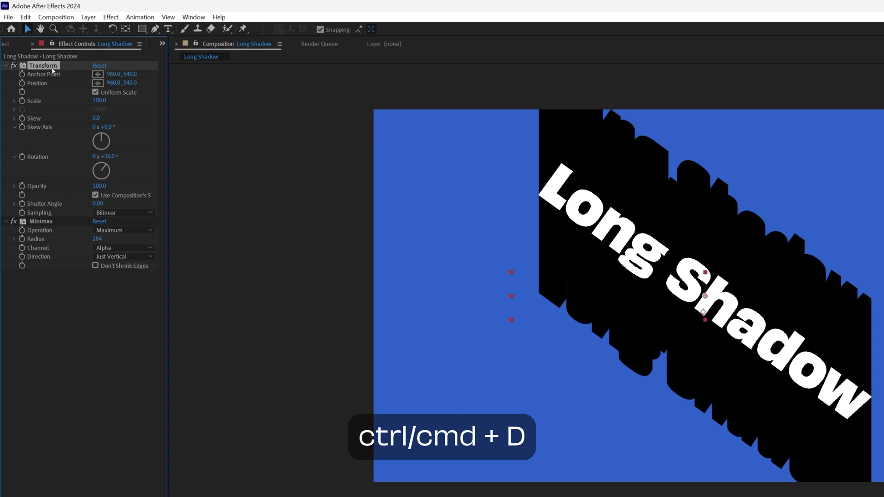
# Duplicate Transform below Minimax and link Transform 2's Rotation to negate the first, then re-angle it
pyautogui.hotkey('ctrl', 'd')
pyautogui.moveTo(45, 222); pyautogui.dragTo(65, 465)
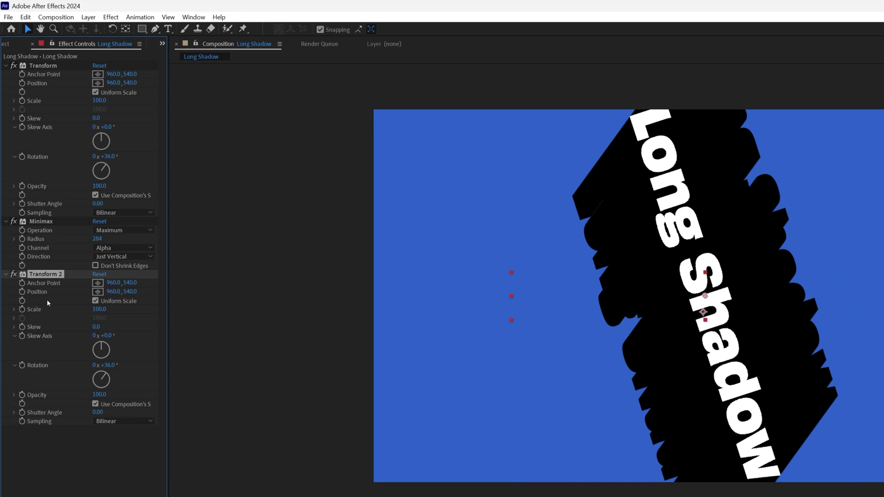
pyautogui.keyDown('alt'); pyautogui.click(22, 365); pyautogui.keyUp('alt')
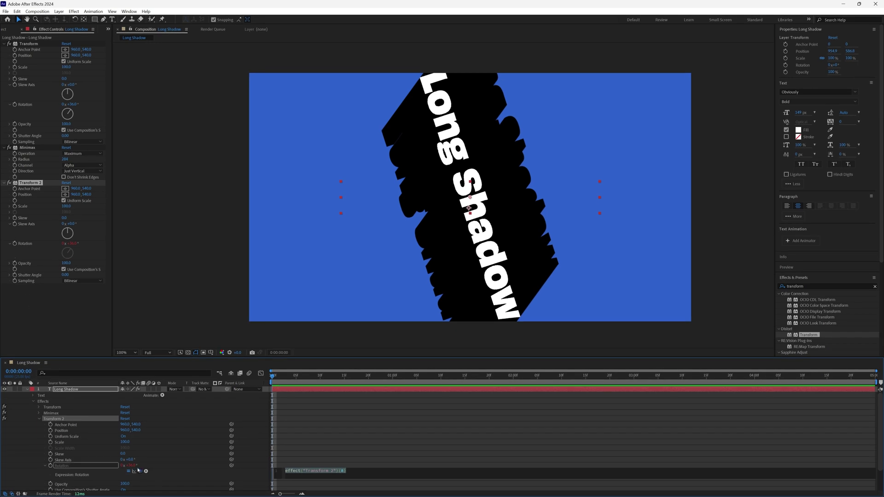
pyautogui.moveTo(140, 471); pyautogui.dragTo(35, 106)
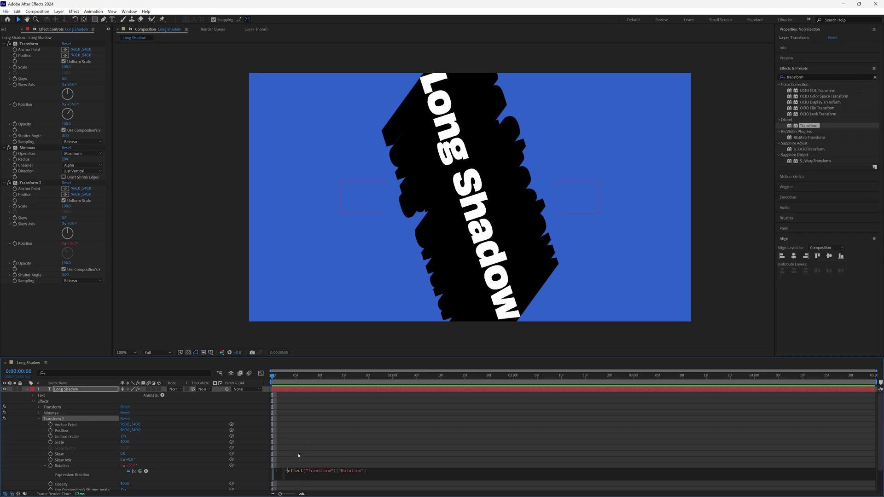
pyautogui.moveTo(72, 104)
pyautogui.mouseDown()
pyautogui.moveTo(86, 103)
pyautogui.moveTo(50, 103)
pyautogui.moveTo(73, 108)
pyautogui.mouseUp()
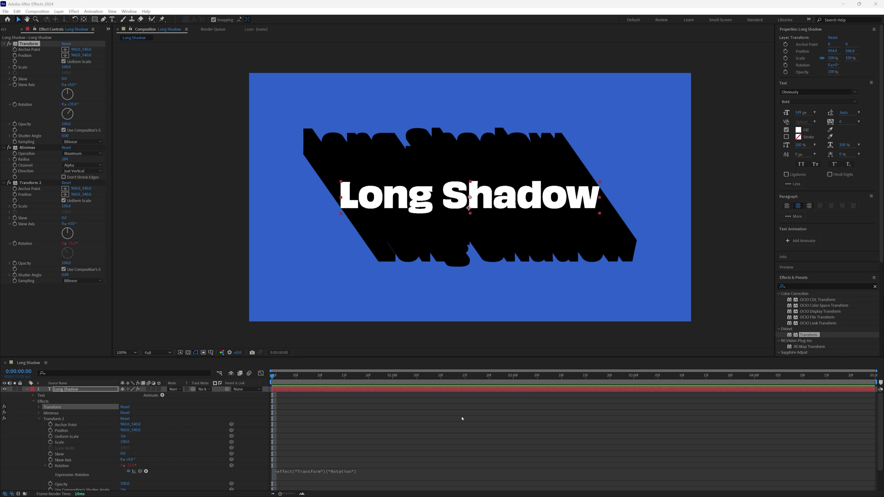
# Give the first Transform's Position the expression value[1]-effect("Minimax")("Radius") and commit it
pyautogui.click(39, 407)
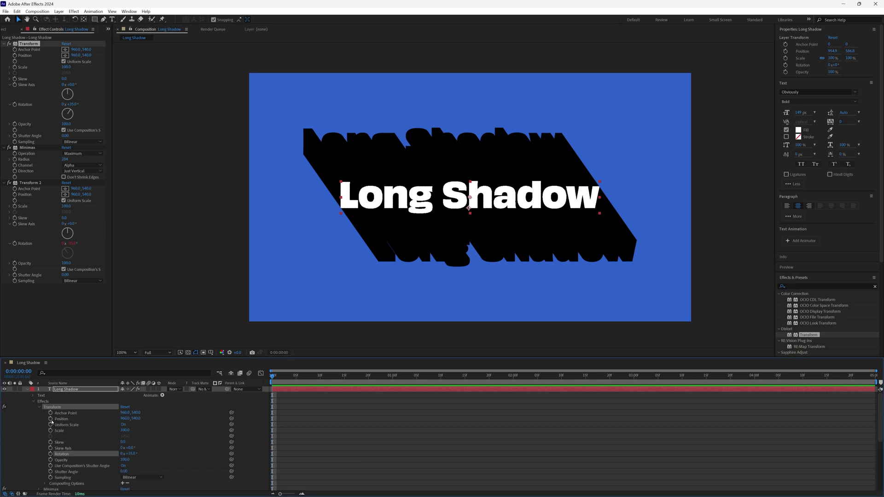
pyautogui.keyDown('alt'); pyautogui.click(51, 419); pyautogui.keyUp('alt')
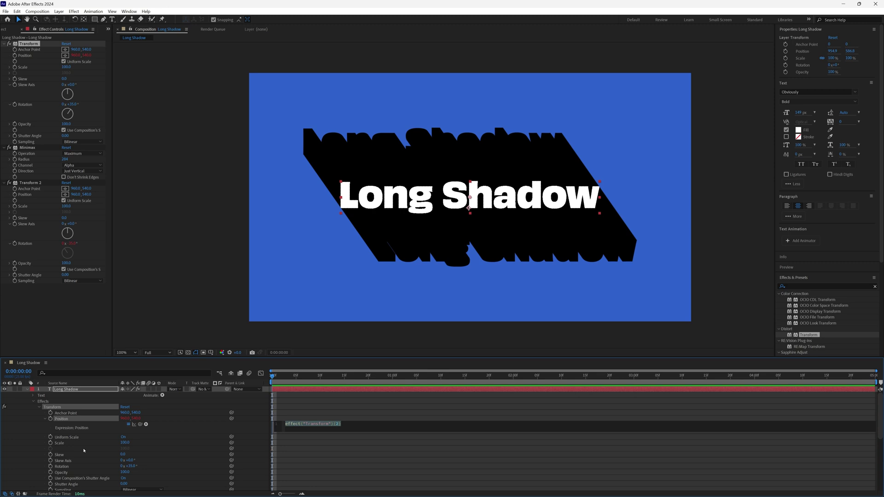
pyautogui.press('BackSpace')
pyautogui.write('[value')
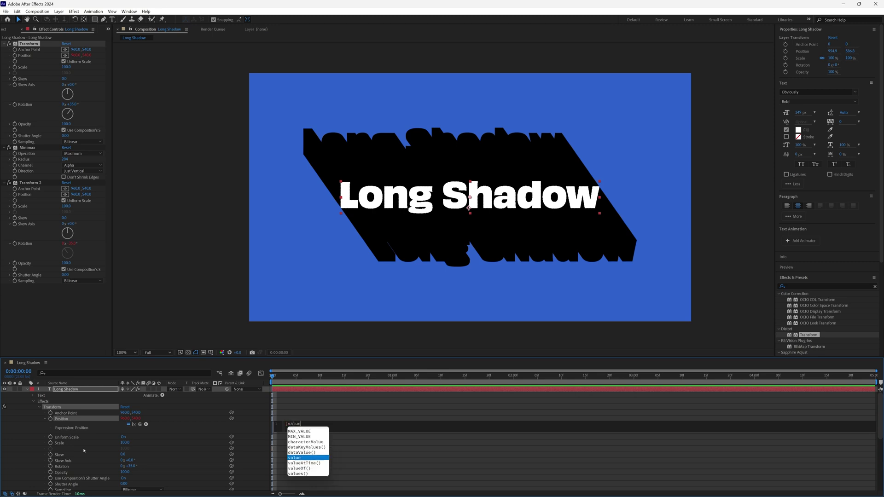
pyautogui.write('[]')
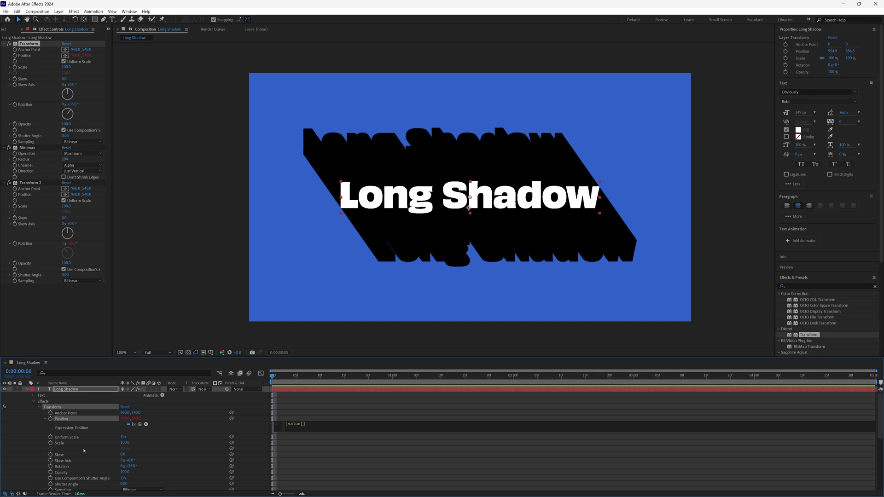
pyautogui.write('0')
pyautogui.write(',value[1')
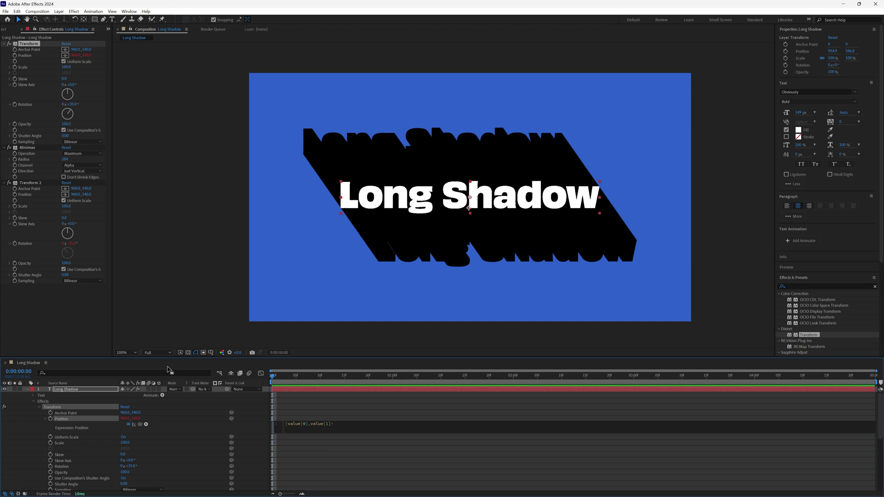
pyautogui.moveTo(139, 424); pyautogui.dragTo(27, 163)
pyautogui.click(359, 404)
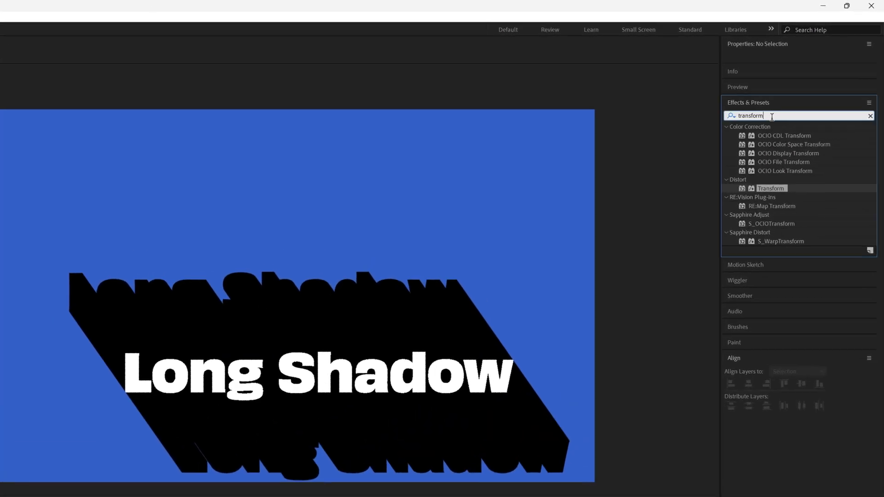
# Apply a Fill effect to the Long Shadow layer with its colour set to black
pyautogui.click(809, 77)
pyautogui.write('f')
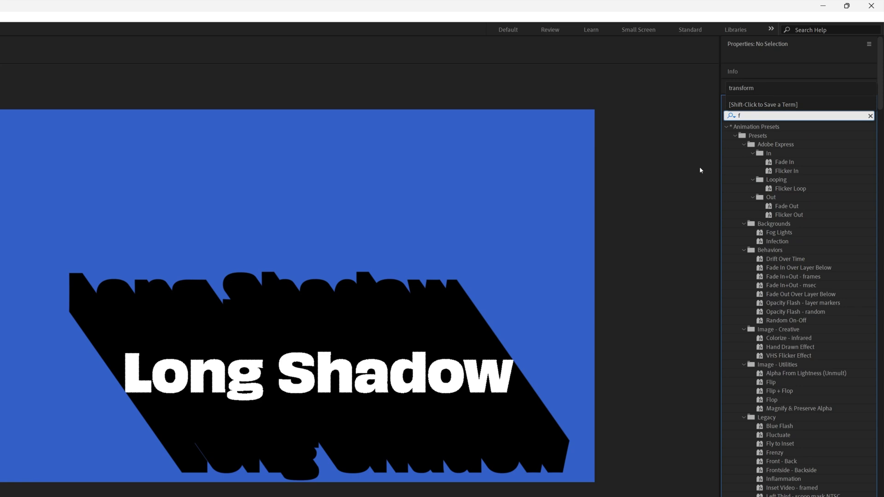
pyautogui.write('ill')
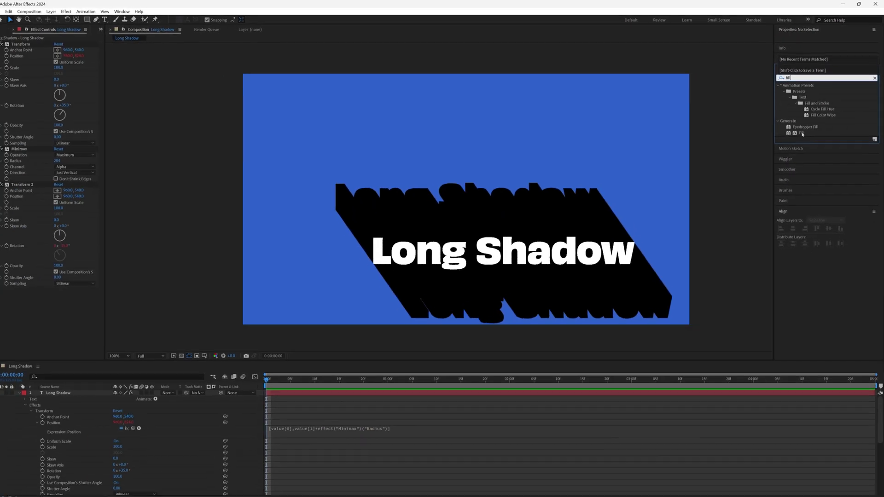
pyautogui.moveTo(803, 134); pyautogui.dragTo(36, 310)
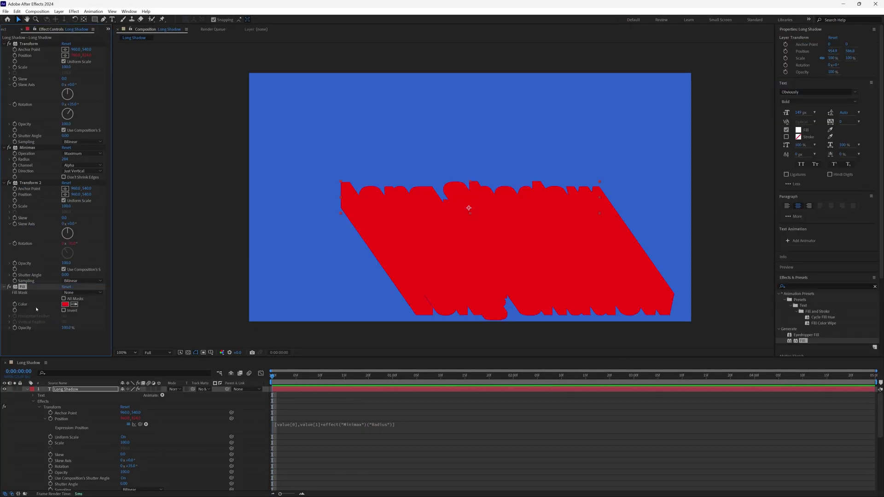
pyautogui.click(65, 304)
pyautogui.moveTo(407, 323); pyautogui.dragTo(499, 399)
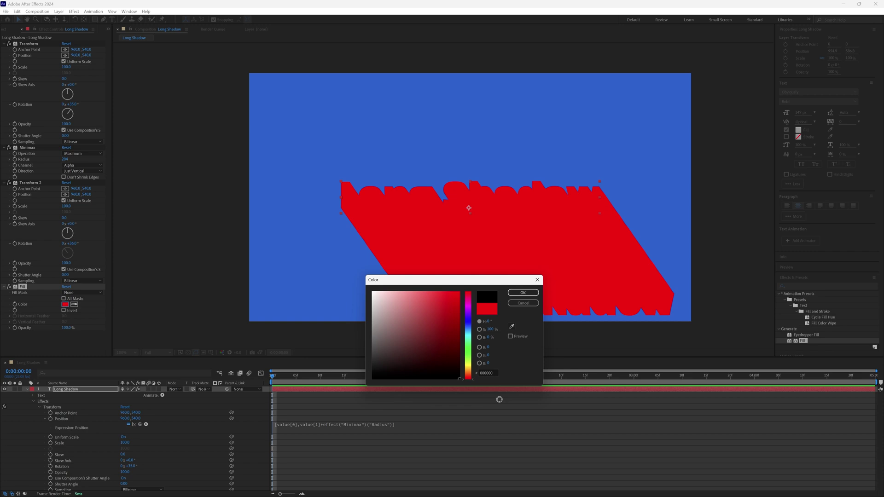
pyautogui.click(523, 292)
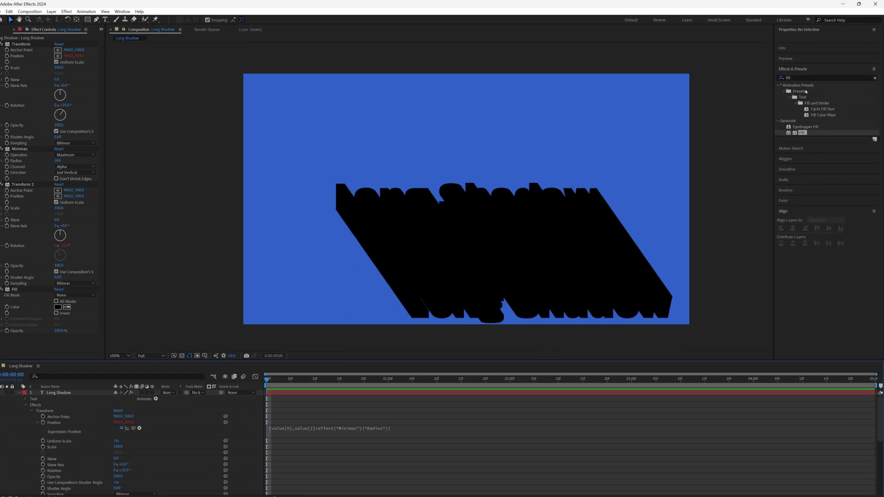
# Add CC Composite to bring the white text back over the black shadow
pyautogui.click(806, 91)
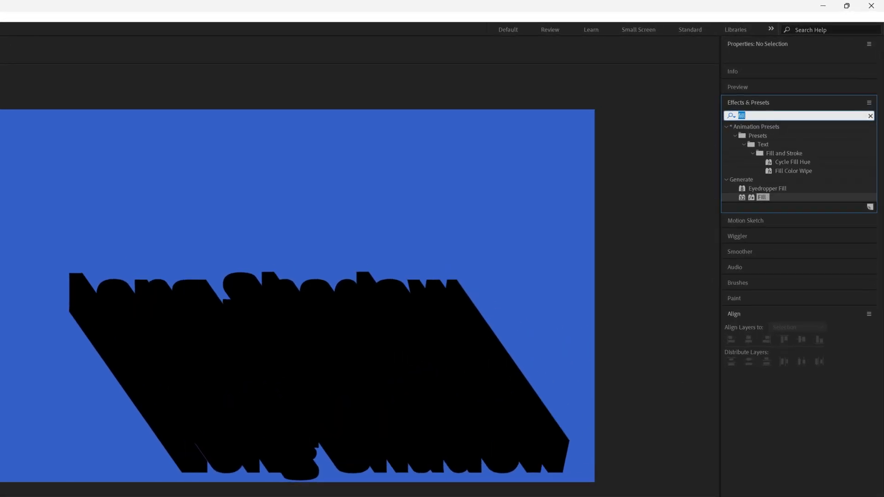
pyautogui.write('c')
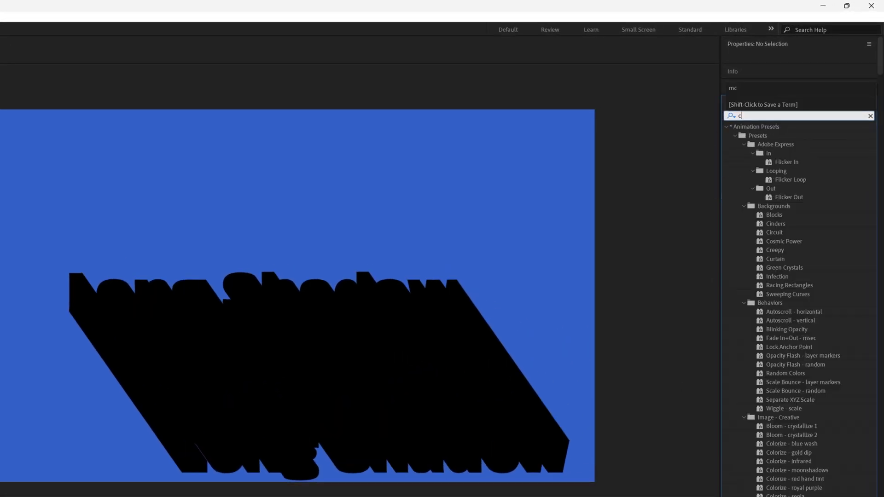
pyautogui.write('c compos')
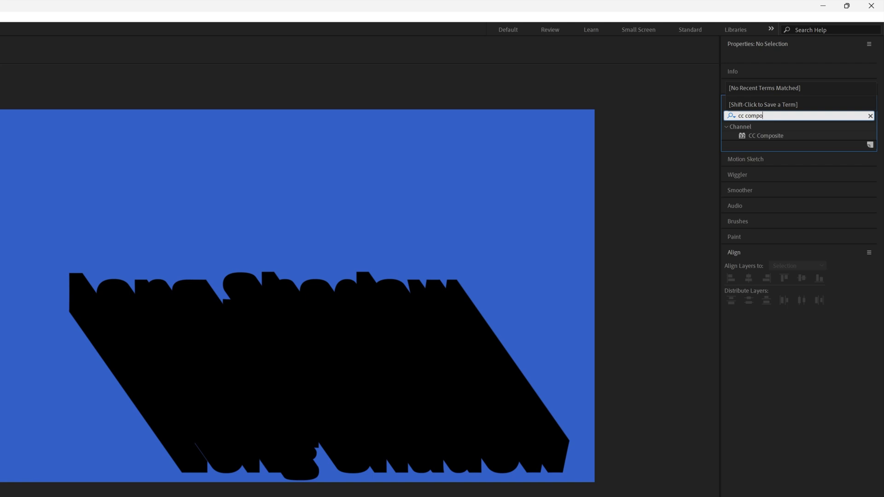
pyautogui.click(766, 137)
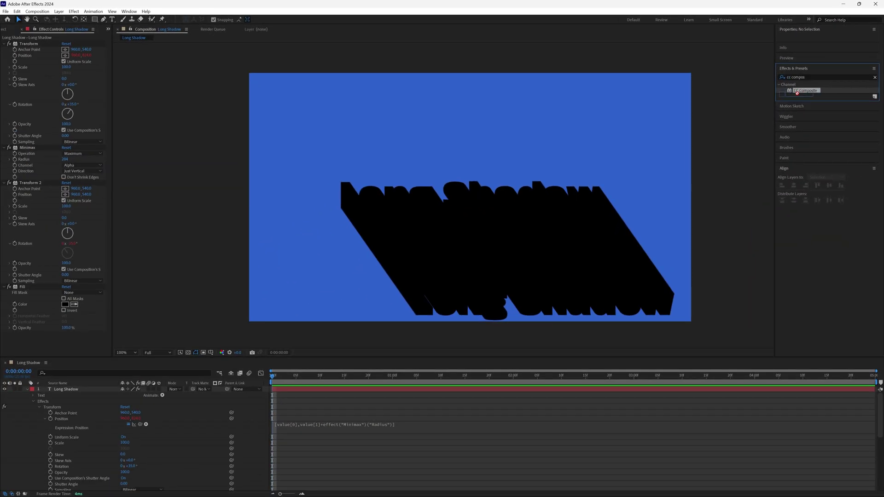
pyautogui.moveTo(801, 96); pyautogui.dragTo(41, 360)
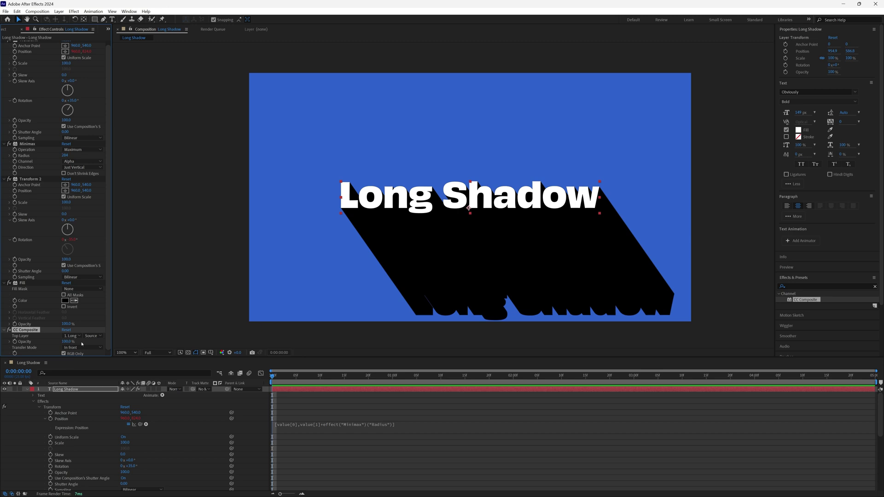
# Scrub the Minimax Radius to about 162 and Transform Rotation to about -6°
pyautogui.moveTo(65, 155); pyautogui.dragTo(44, 156)
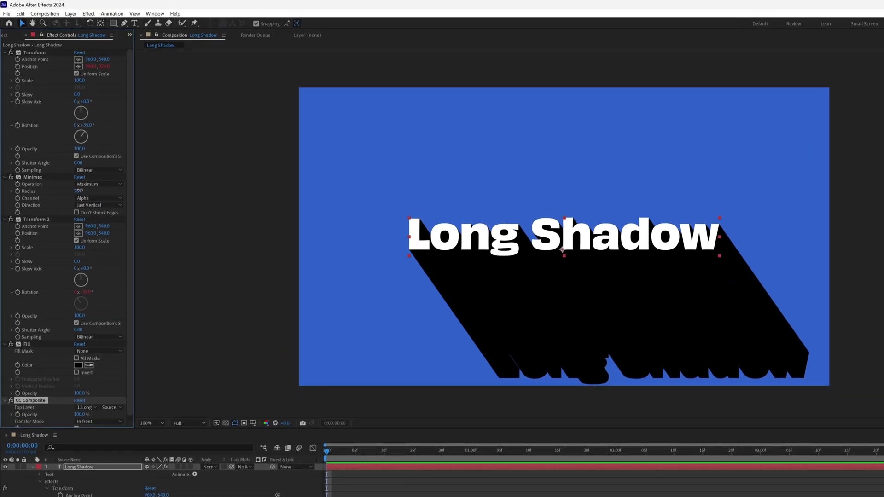
pyautogui.moveTo(79, 193); pyautogui.dragTo(99, 196)
pyautogui.moveTo(85, 125)
pyautogui.mouseDown()
pyautogui.moveTo(39, 125)
pyautogui.moveTo(92, 125)
pyautogui.mouseUp()
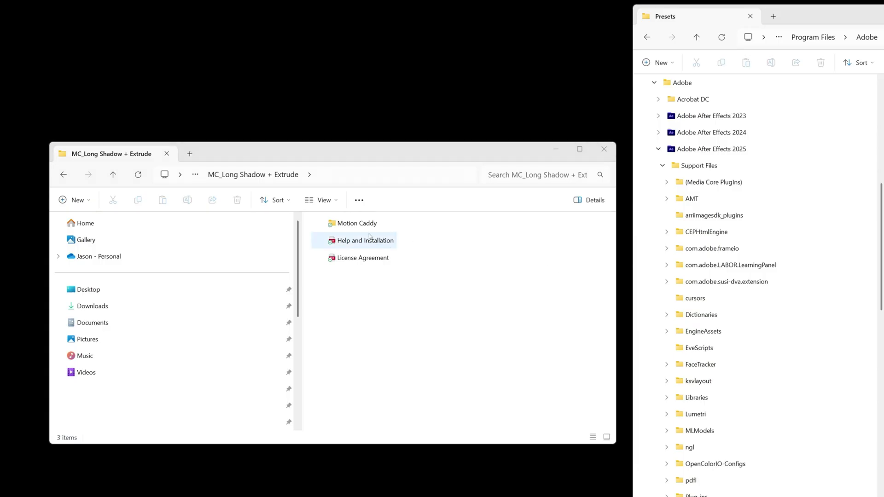
# Copy the Motion Caddy folder from MC_Long Shadow + Extrude into After Effects' Presets folder
pyautogui.moveTo(359, 224); pyautogui.dragTo(506, 426)
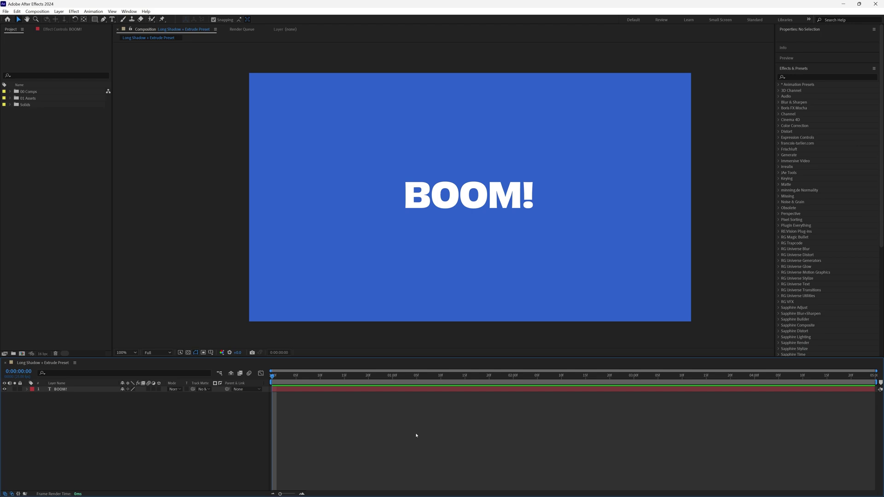
# Search 'mc long shadow' and drop the MC Long Shadow + Extrude preset onto the BOOM! layer
pyautogui.click(808, 77)
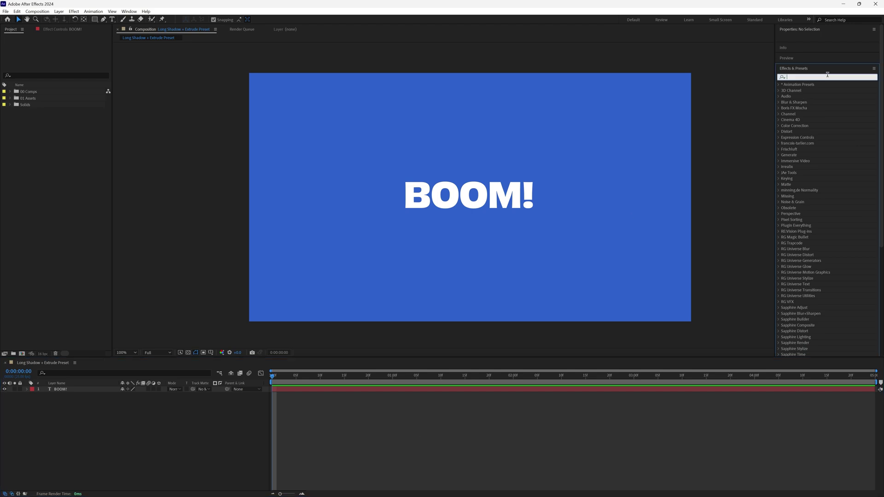
pyautogui.write('mc long s')
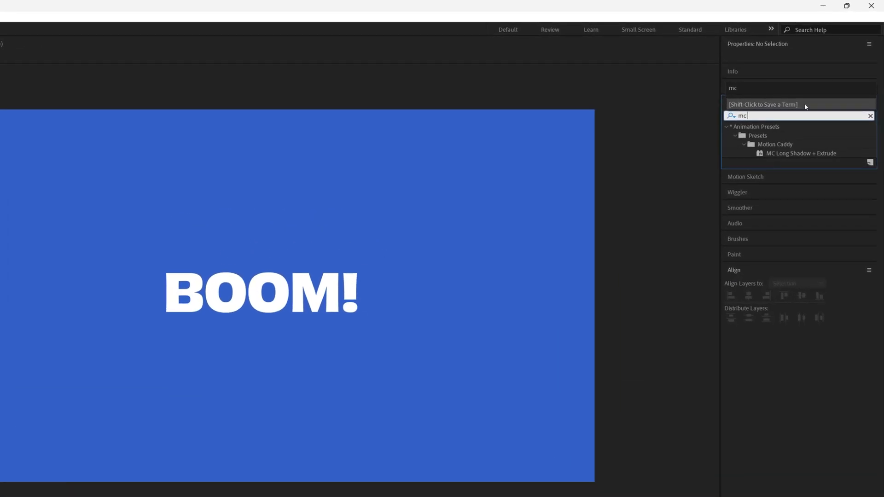
pyautogui.write('hadow')
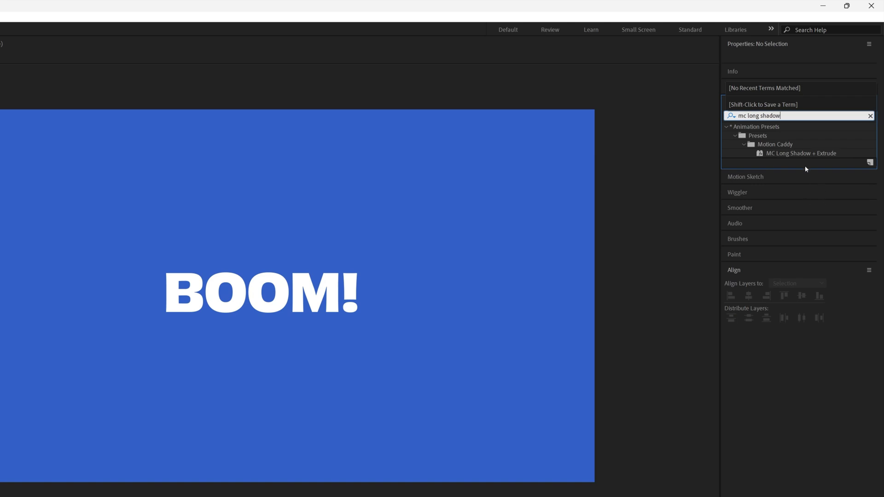
pyautogui.moveTo(801, 153); pyautogui.dragTo(0, 496)
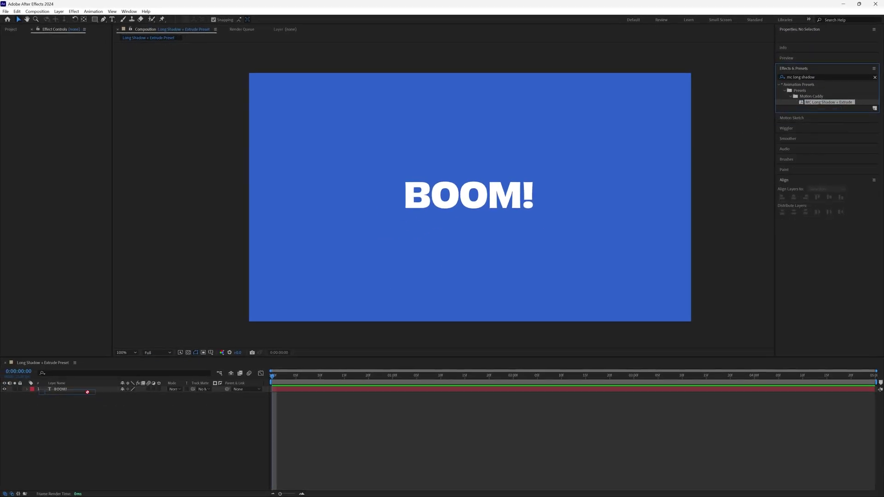
pyautogui.moveTo(88, 392); pyautogui.dragTo(83, 390)
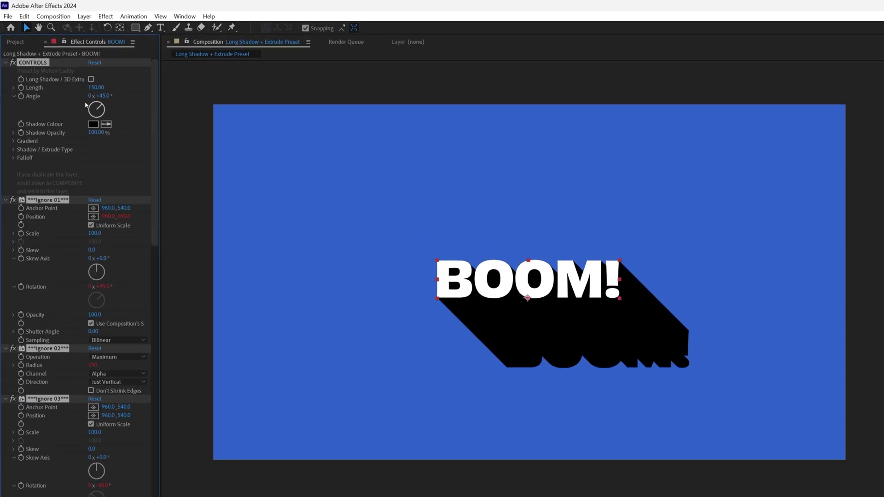
# In the preset's CONTROLS effect, set shadow Length to 300, then stretch it to 690
pyautogui.keyDown('ctrl'); pyautogui.click(6, 64); pyautogui.keyUp('ctrl')
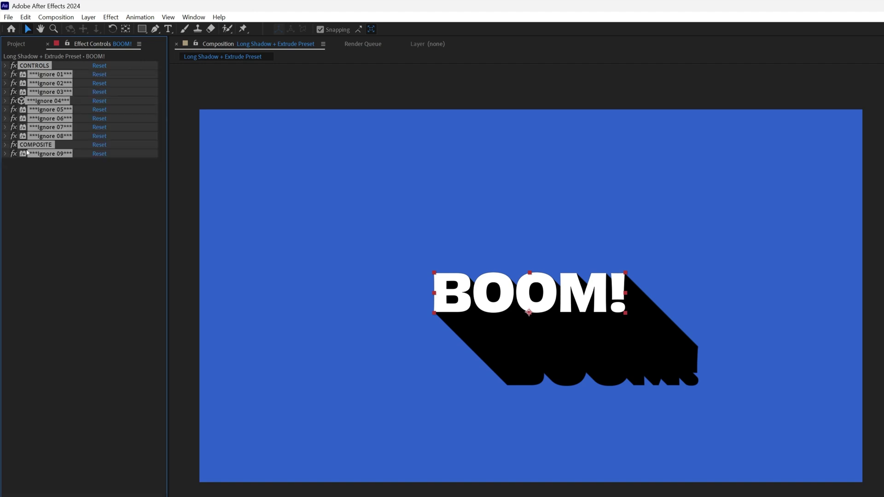
pyautogui.click(37, 184)
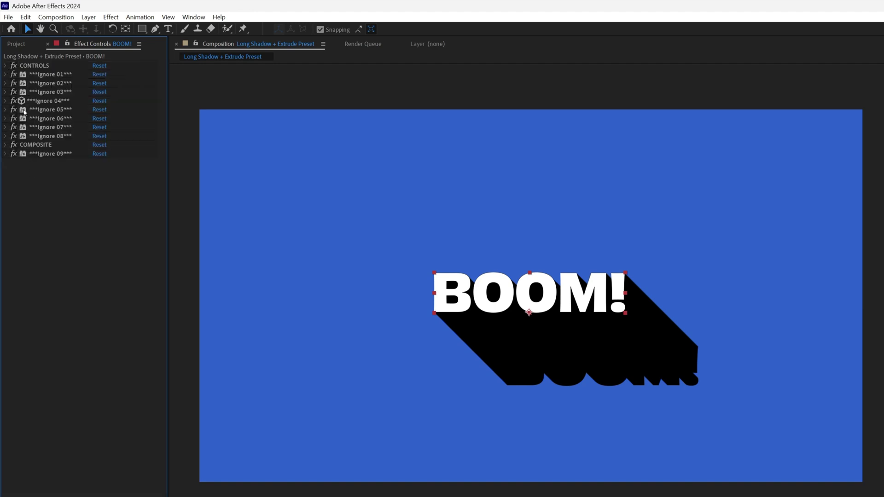
pyautogui.click(5, 66)
pyautogui.click(28, 65)
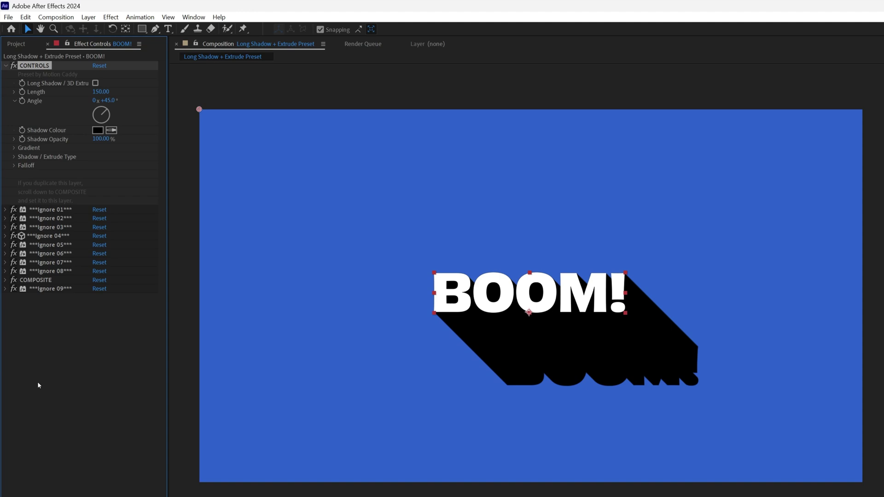
pyautogui.click(101, 91)
pyautogui.write('300')
pyautogui.press('Return')
pyautogui.moveTo(105, 91)
pyautogui.mouseDown()
pyautogui.moveTo(87, 92)
pyautogui.moveTo(113, 92)
pyautogui.moveTo(58, 103)
pyautogui.moveTo(107, 103)
pyautogui.mouseUp()
# Try a red, mostly transparent Shadow Colour, then revert it to solid black
pyautogui.click(98, 131)
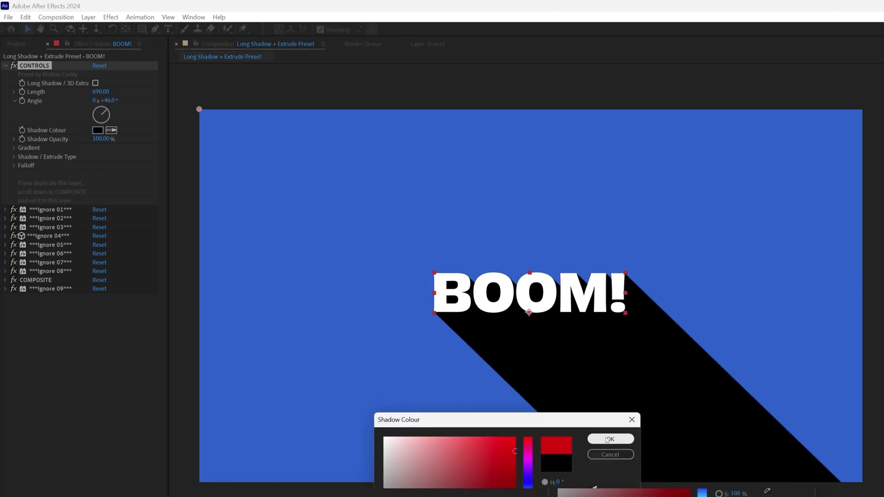
pyautogui.click(610, 439)
pyautogui.moveTo(100, 138); pyautogui.dragTo(69, 138)
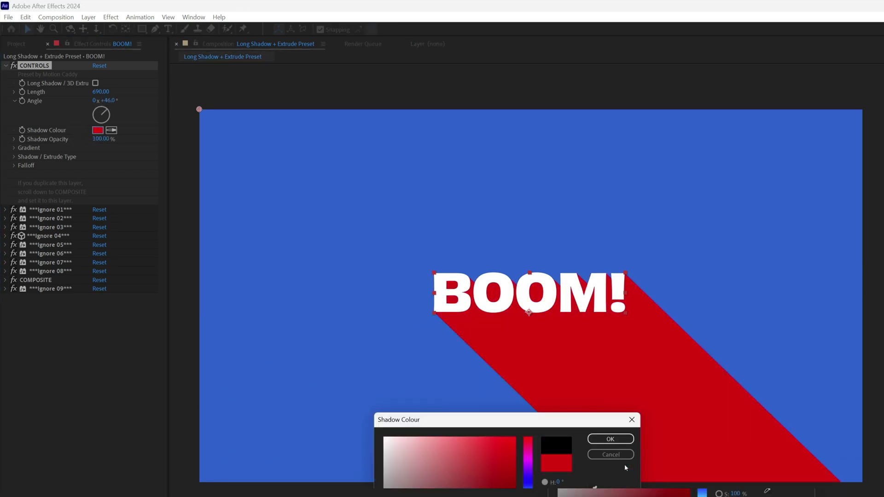
pyautogui.click(611, 454)
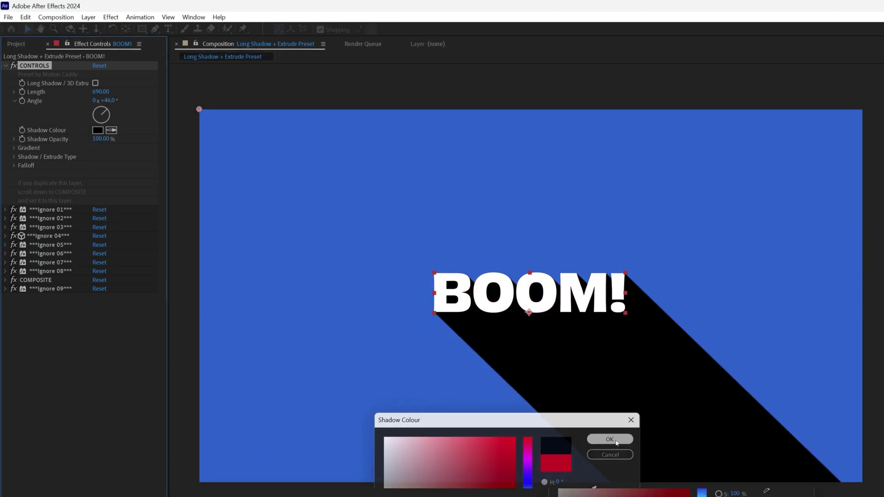
# Aim the shadow gradient from the letter B to the comp's lower right, then turn it off so the shadow stays black
pyautogui.click(14, 148)
pyautogui.click(95, 157)
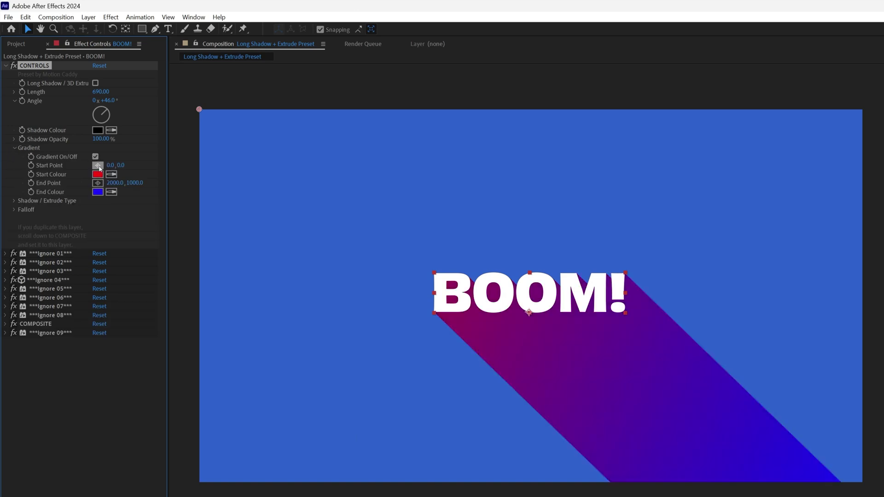
pyautogui.click(97, 165)
pyautogui.click(455, 304)
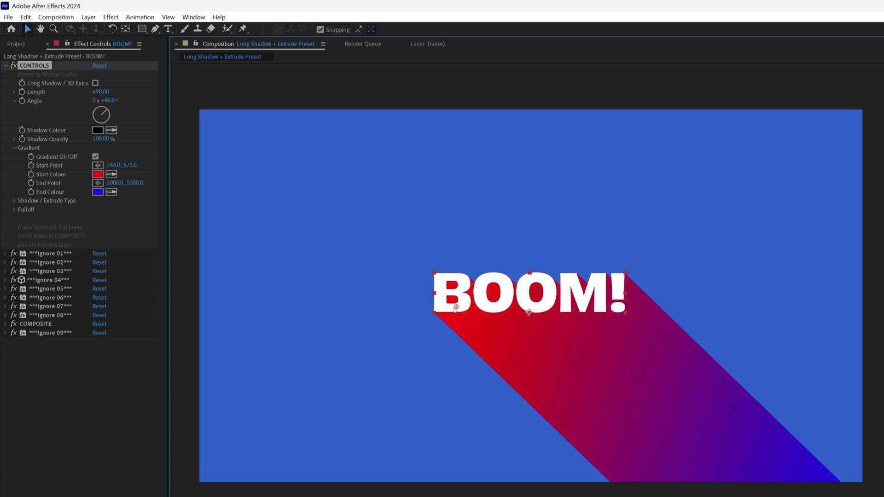
pyautogui.click(825, 468)
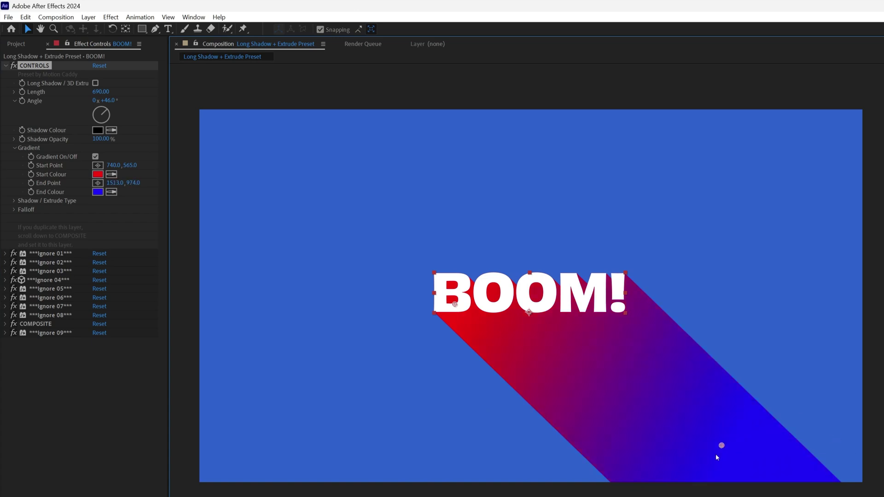
pyautogui.click(96, 157)
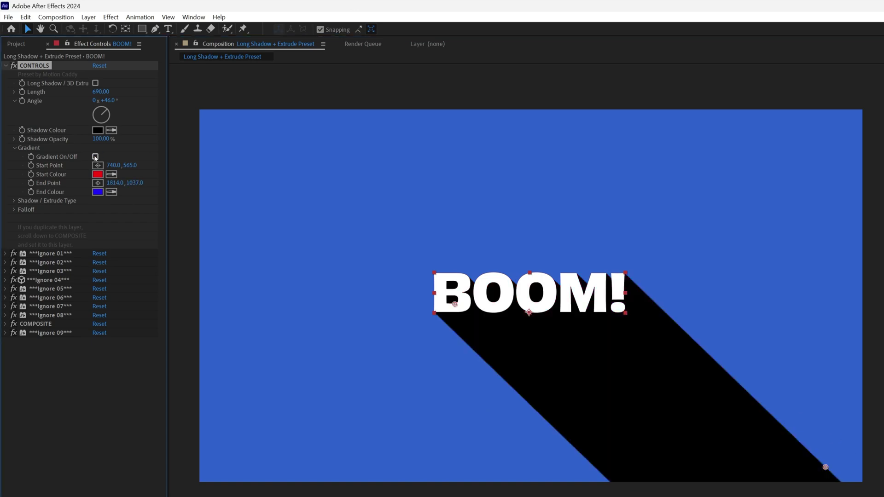
pyautogui.click(14, 148)
pyautogui.click(13, 157)
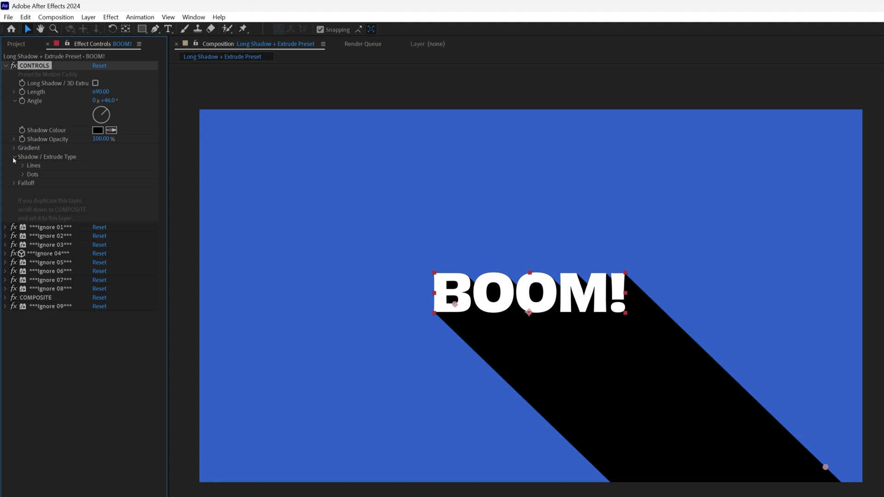
pyautogui.click(21, 166)
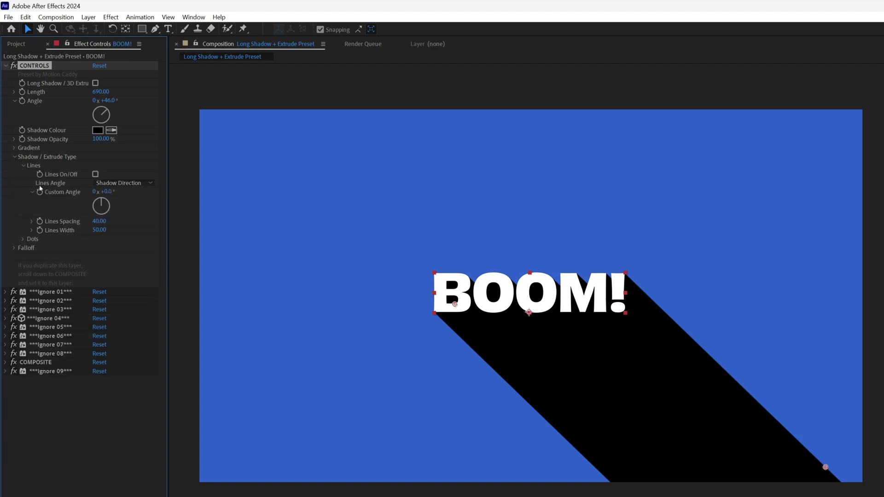
pyautogui.click(95, 174)
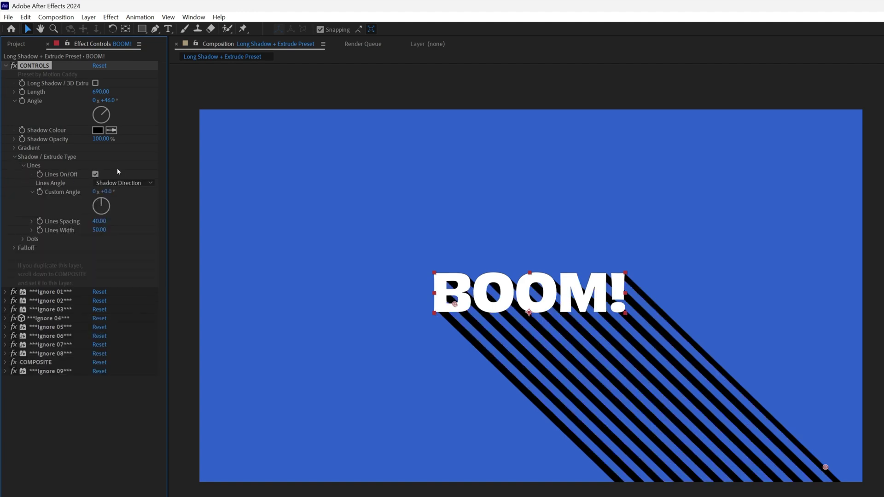
pyautogui.click(99, 221)
pyautogui.write('5')
pyautogui.press('Return')
pyautogui.moveTo(81, 222)
pyautogui.mouseDown()
pyautogui.moveTo(92, 222)
pyautogui.moveTo(81, 230)
pyautogui.mouseUp()
pyautogui.click(123, 183)
pyautogui.click(128, 207)
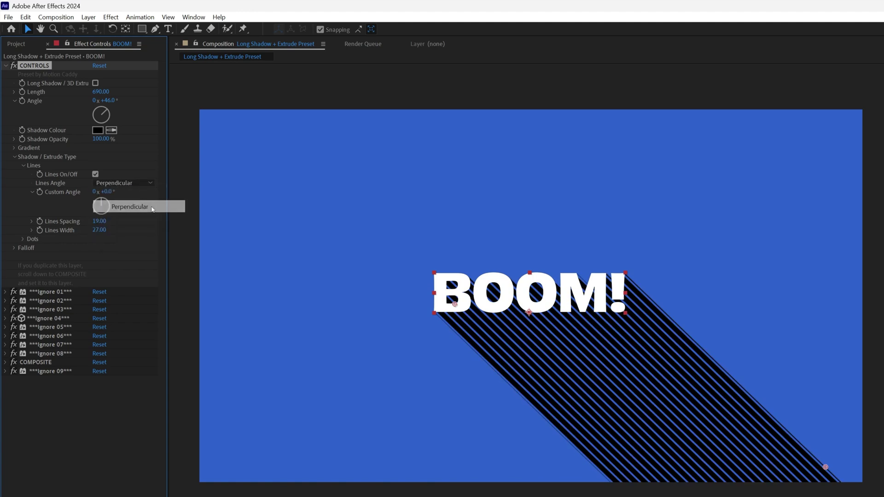
pyautogui.scroll(-1, 136, 184)
pyautogui.click(134, 183)
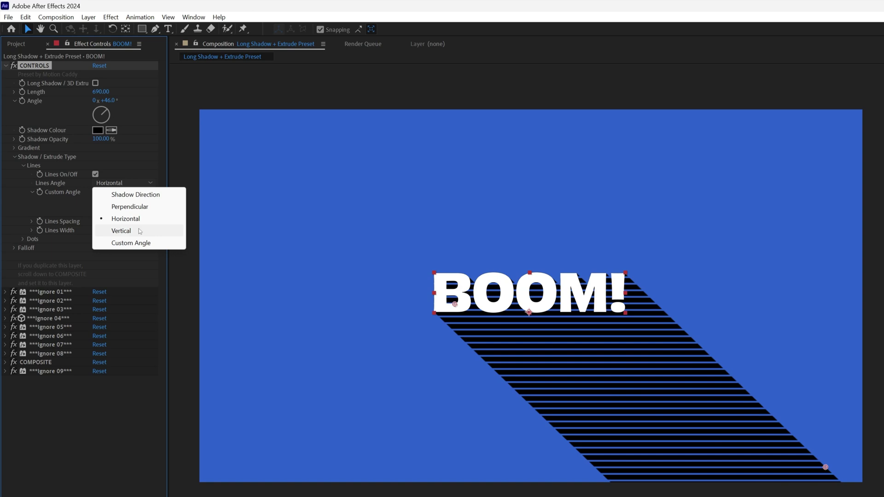
pyautogui.click(135, 194)
pyautogui.click(95, 174)
pyautogui.click(23, 165)
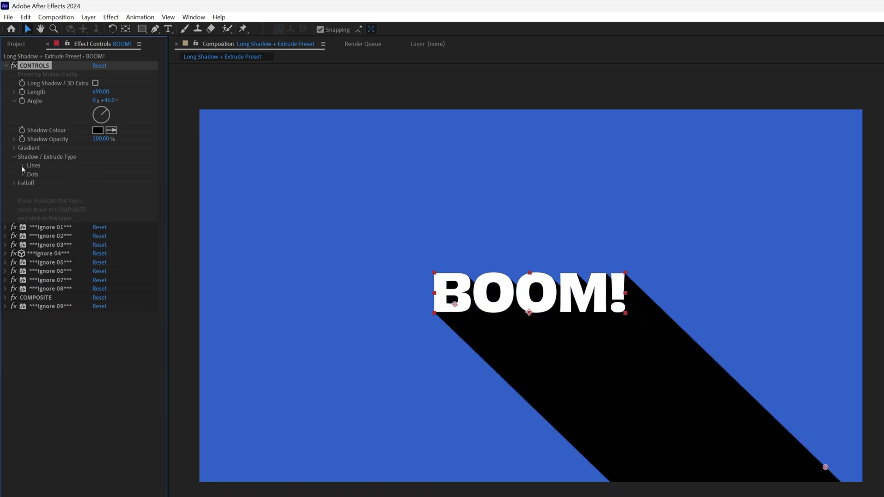
pyautogui.click(23, 174)
pyautogui.click(95, 183)
pyautogui.moveTo(102, 197)
pyautogui.mouseDown()
pyautogui.moveTo(124, 200)
pyautogui.moveTo(100, 200)
pyautogui.mouseUp()
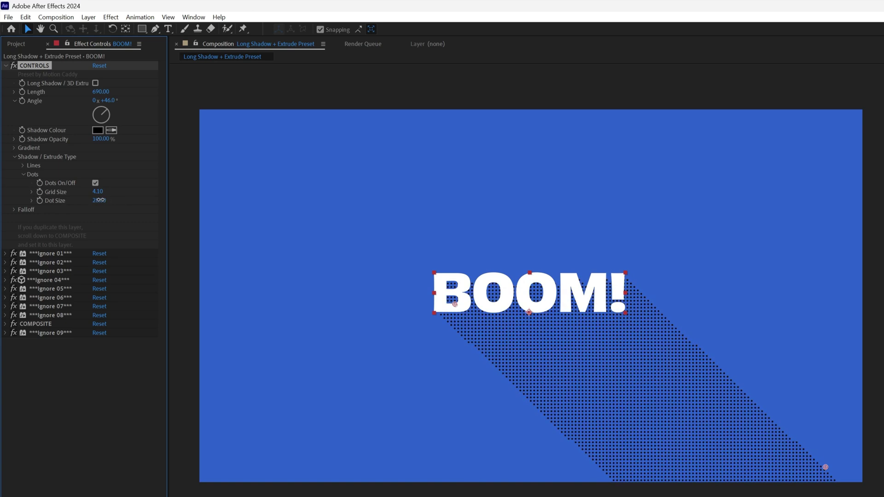
pyautogui.click(95, 183)
pyautogui.click(23, 174)
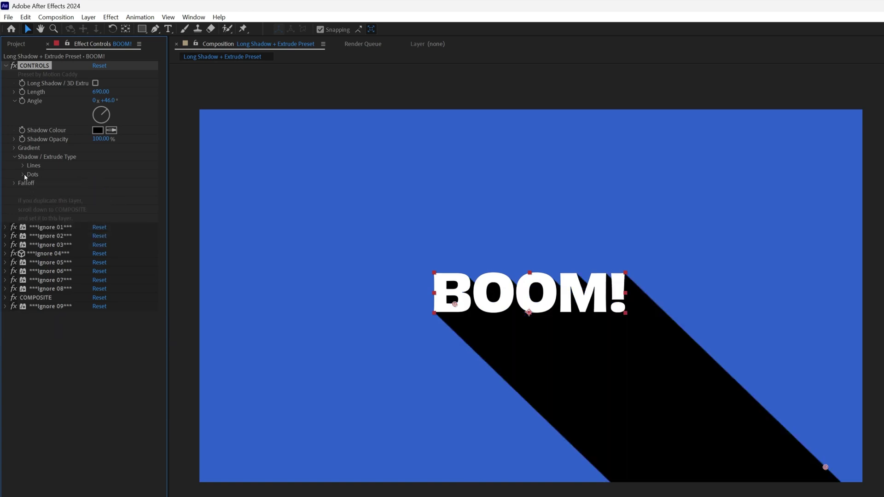
pyautogui.click(14, 183)
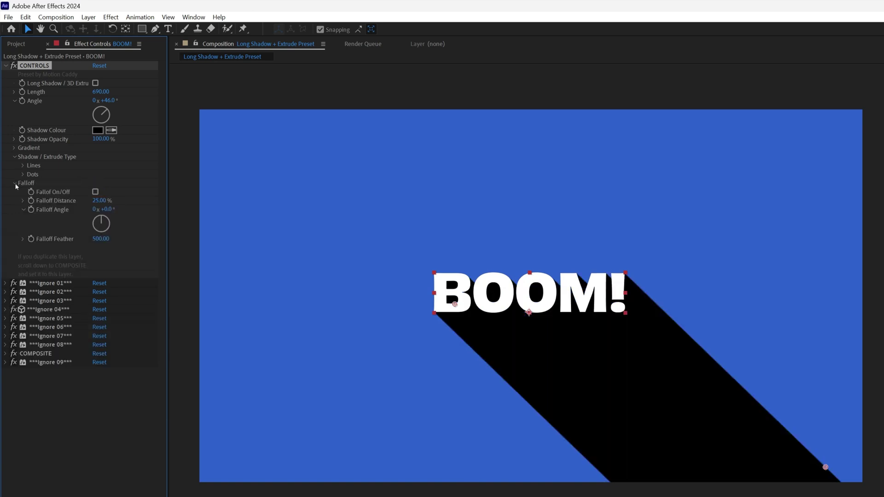
pyautogui.click(95, 192)
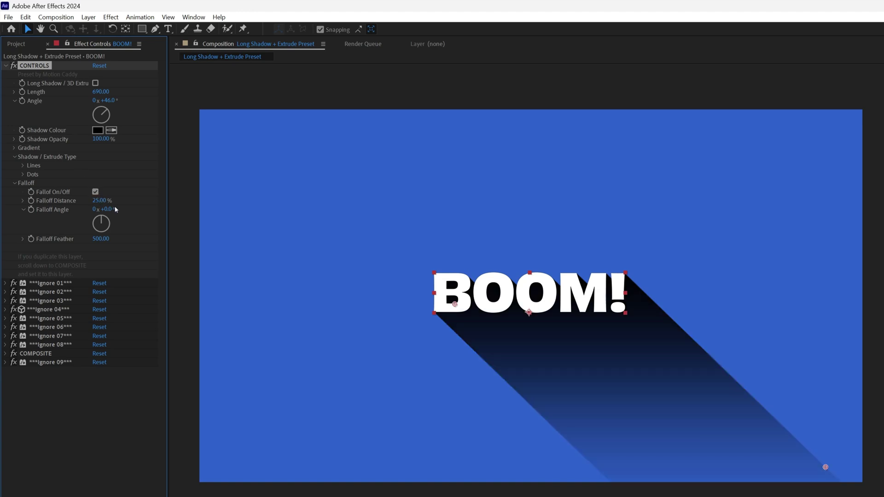
pyautogui.moveTo(99, 200)
pyautogui.mouseDown()
pyautogui.moveTo(119, 200)
pyautogui.moveTo(83, 202)
pyautogui.moveTo(101, 203)
pyautogui.moveTo(94, 210)
pyautogui.mouseUp()
pyautogui.click(96, 191)
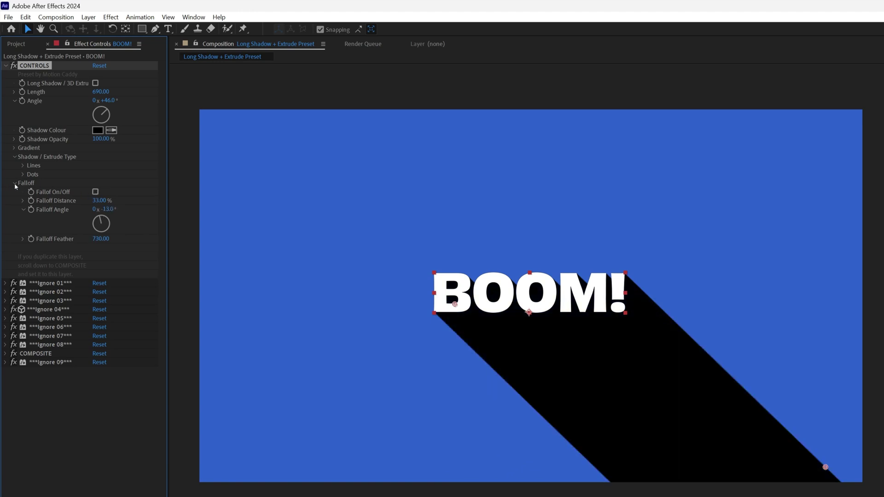
# Enable Long Shadow / 3D Extrude with Length 120 and rotate the Angle to about 57°
pyautogui.click(15, 184)
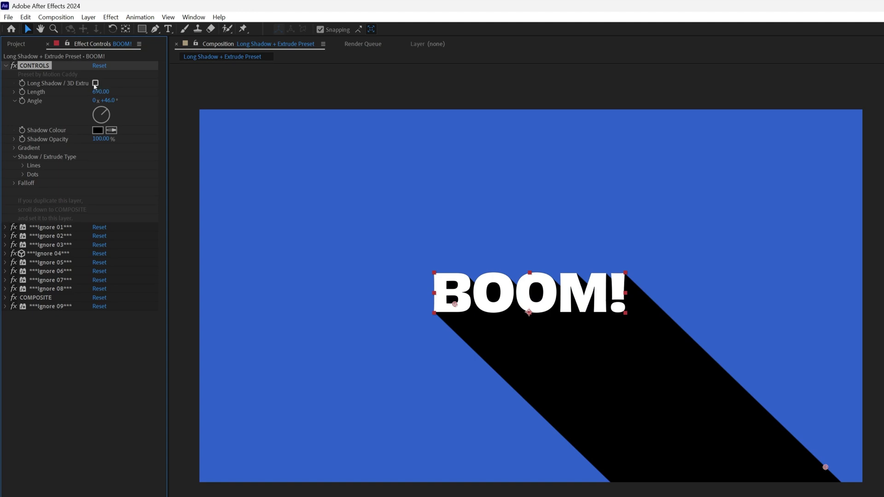
pyautogui.click(94, 85)
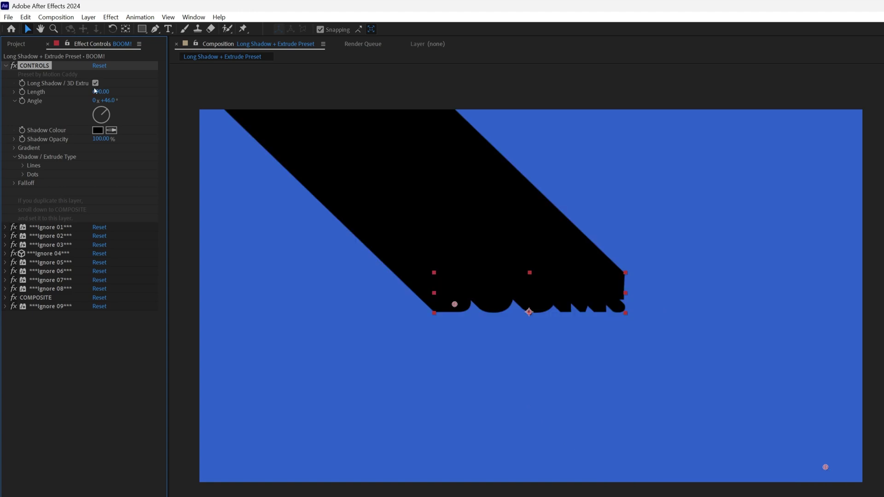
pyautogui.moveTo(94, 91)
pyautogui.mouseDown()
pyautogui.moveTo(71, 92)
pyautogui.moveTo(110, 91)
pyautogui.moveTo(96, 92)
pyautogui.mouseUp()
pyautogui.click(97, 91)
pyautogui.write('0')
pyautogui.press('Return')
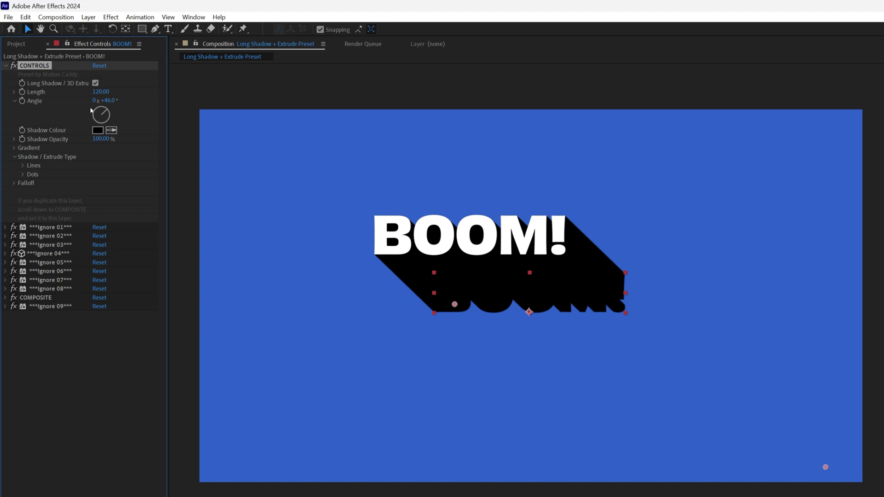
pyautogui.moveTo(109, 100); pyautogui.dragTo(124, 114)
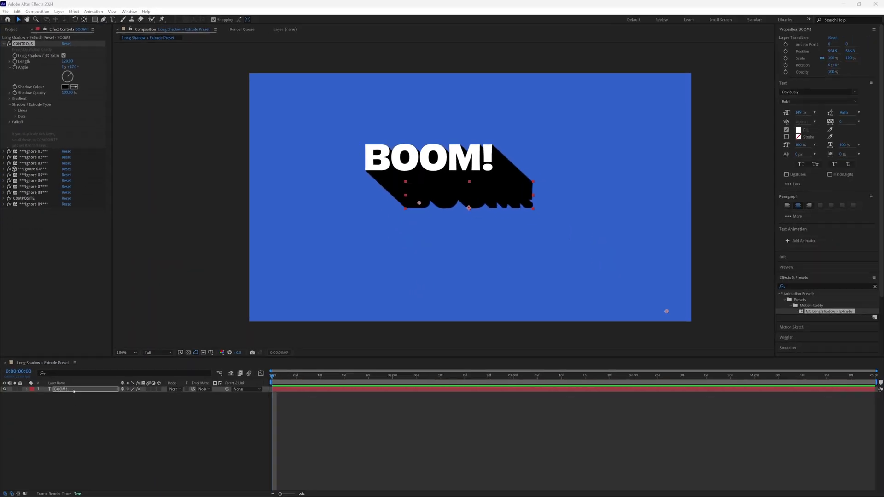
# Duplicate the BOOM! layer and add two O's so the copy reads BOOOOM!
pyautogui.click(76, 391)
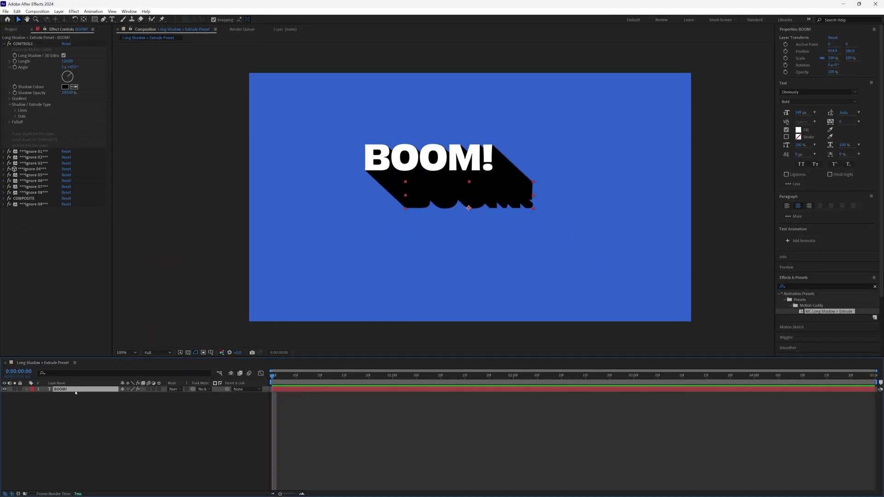
pyautogui.hotkey('ctrl', 'd')
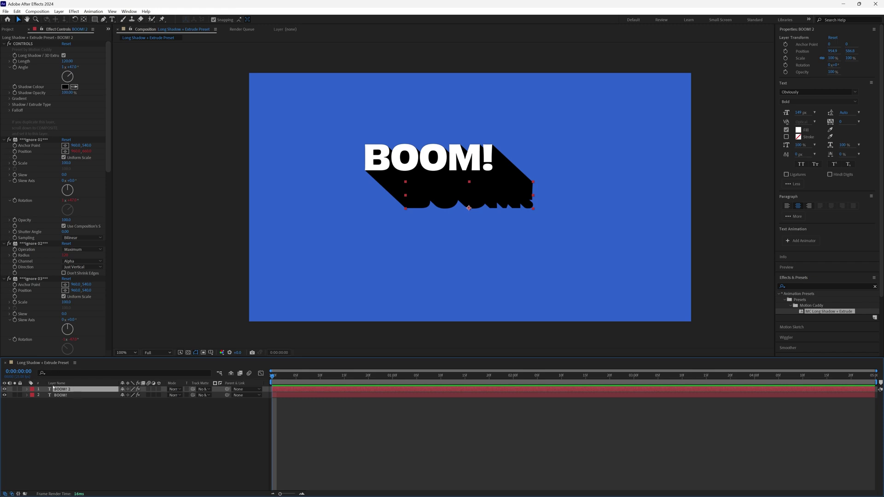
pyautogui.hotkey('ctrl', 't')
pyautogui.click(465, 194)
pyautogui.write('O')
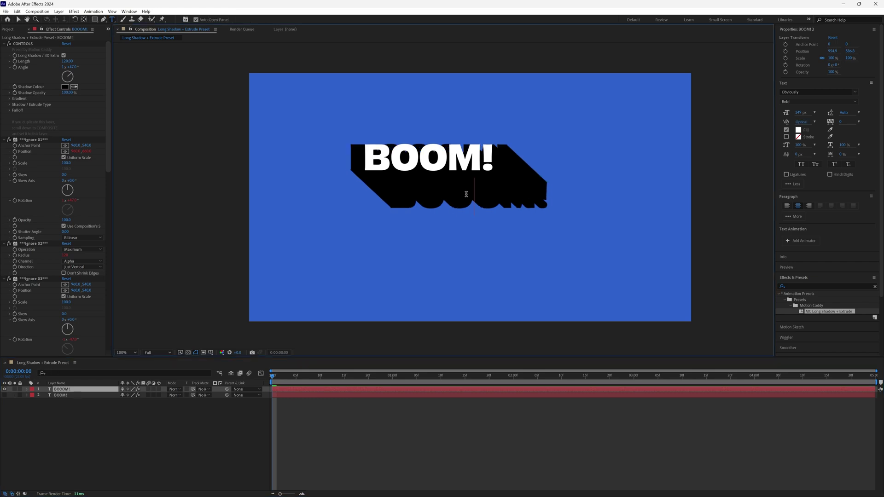
pyautogui.write('O')
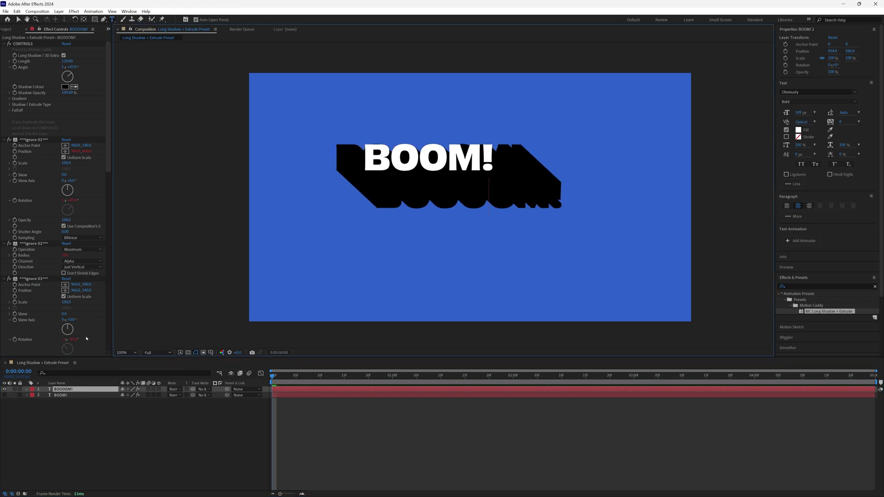
pyautogui.click(82, 386)
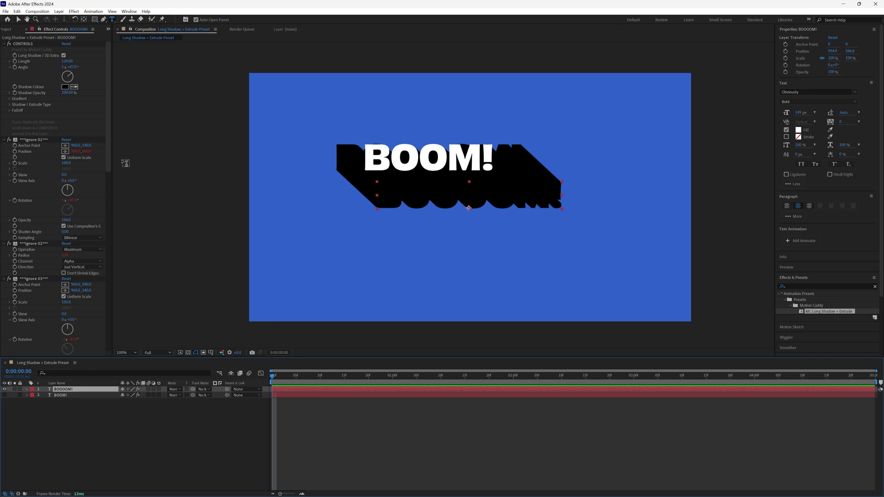
# Collapse all the effect groups on the BOOOOM! copy
pyautogui.click(32, 140)
pyautogui.hotkey('ctrl', 'a')
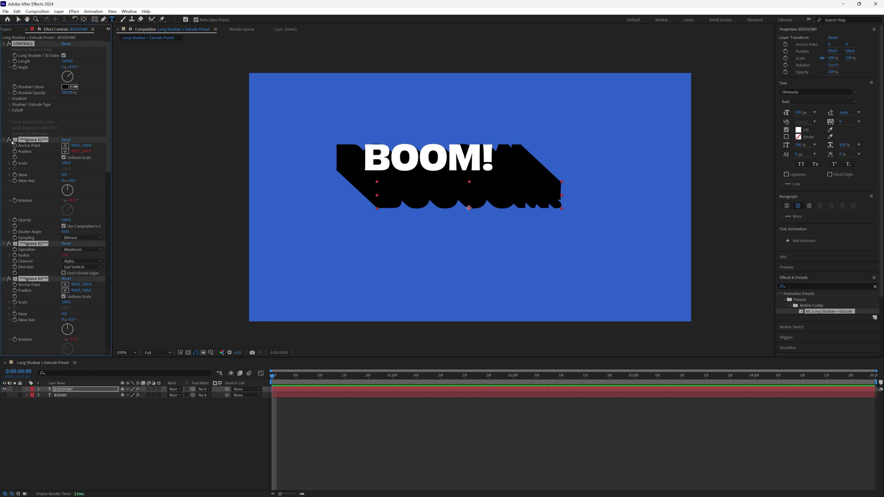
pyautogui.click(3, 140)
# Set the copy's COMPOSITE Top Layer to 1. BOOOOM!
pyautogui.click(32, 136)
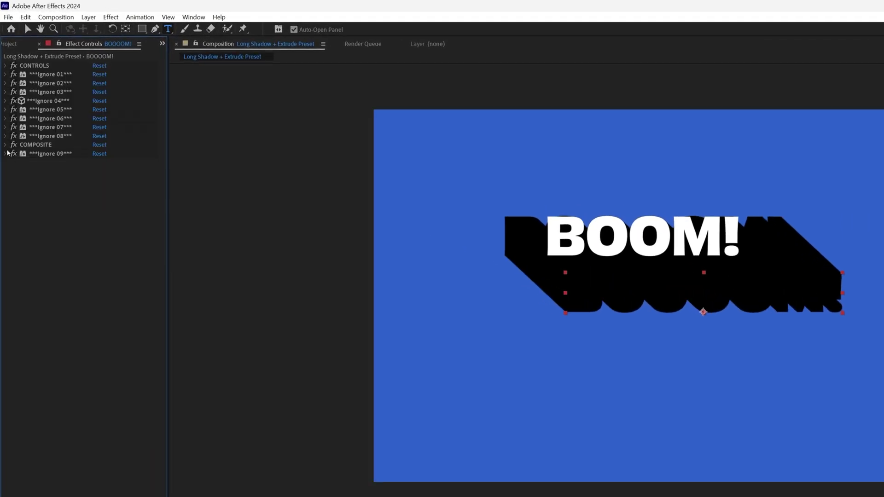
pyautogui.click(5, 145)
pyautogui.click(107, 153)
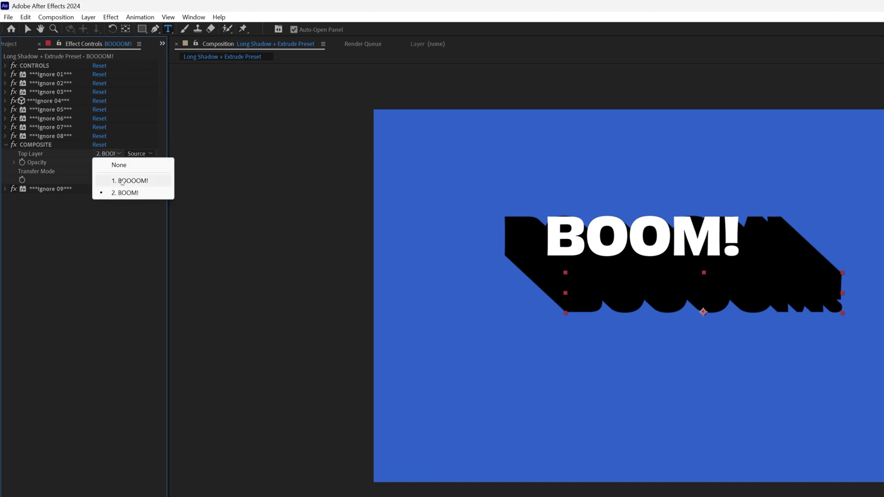
pyautogui.click(151, 180)
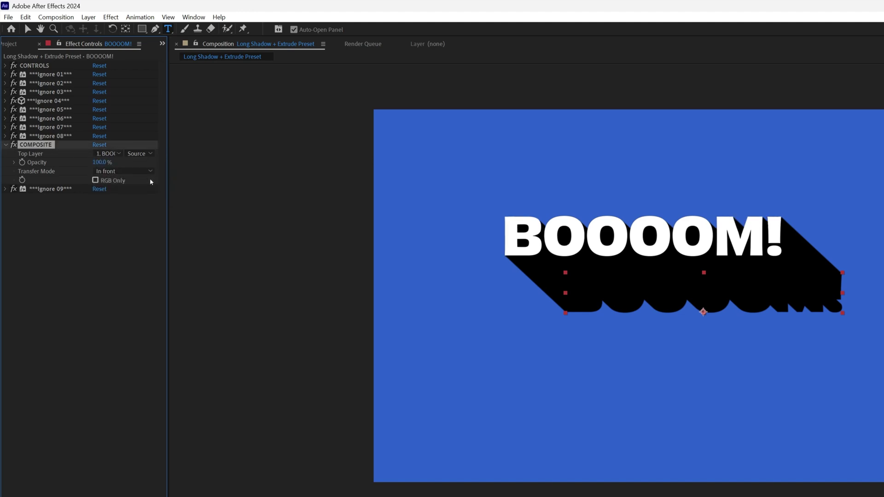